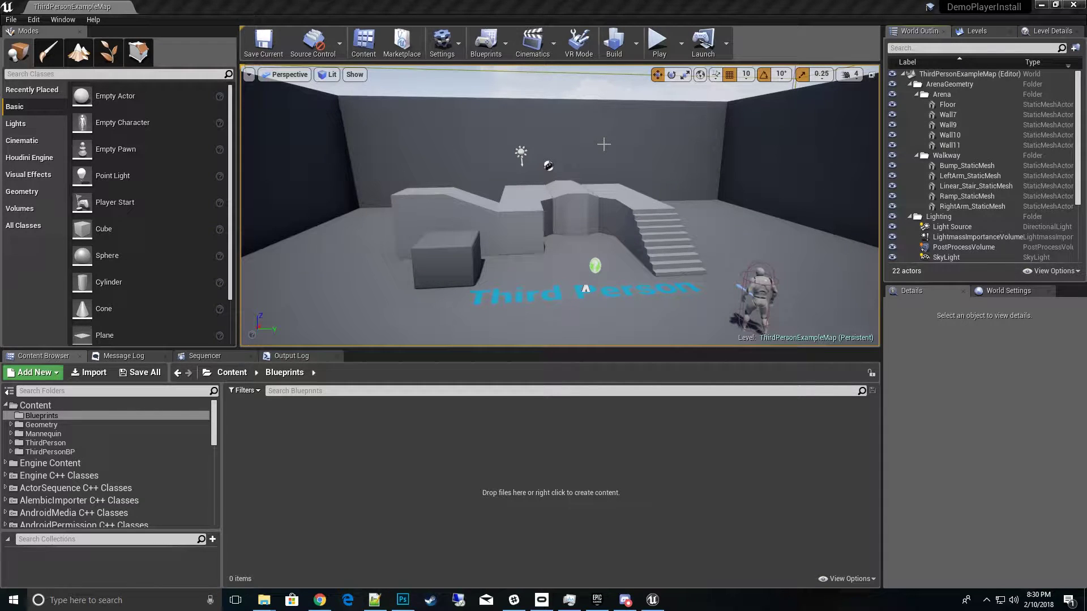
# Enable the Demo Player with VR Spectate Support plugin under Other and restart the editor.
pyautogui.click(35, 21)
pyautogui.click(84, 193)
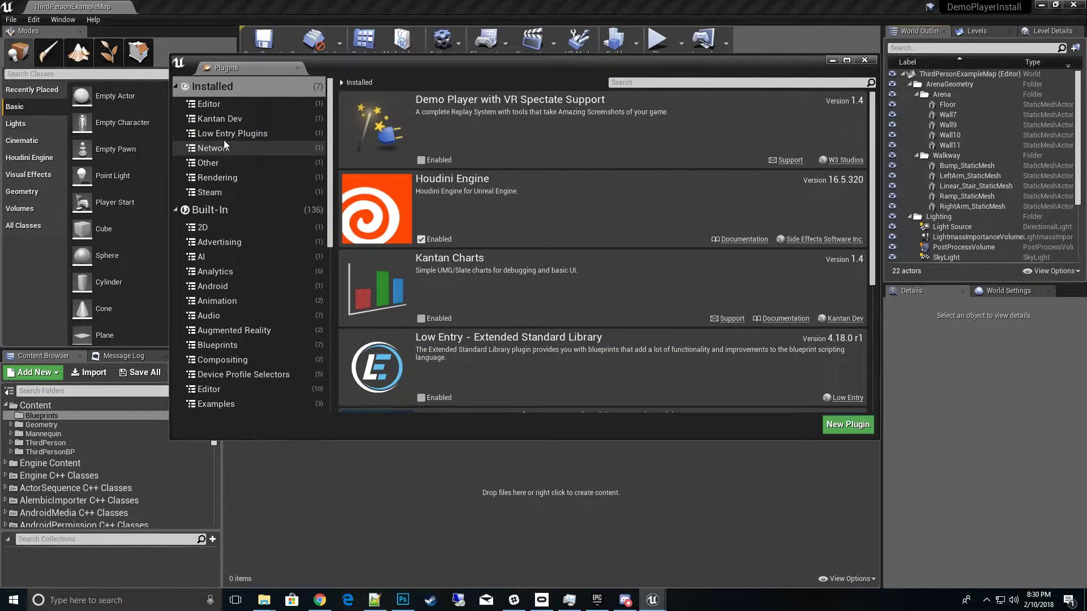
pyautogui.click(219, 167)
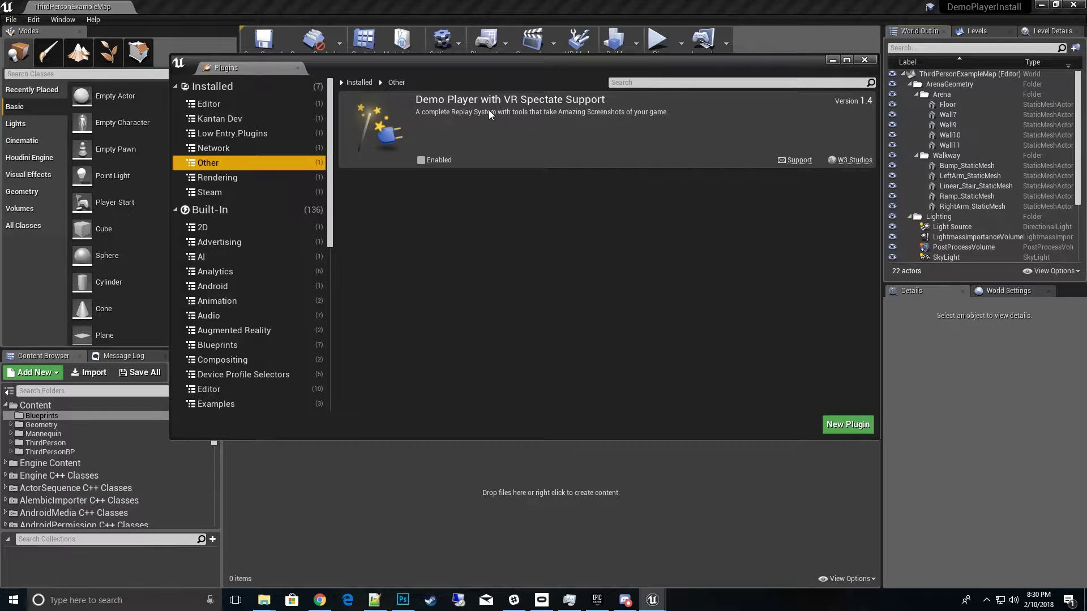
pyautogui.click(425, 159)
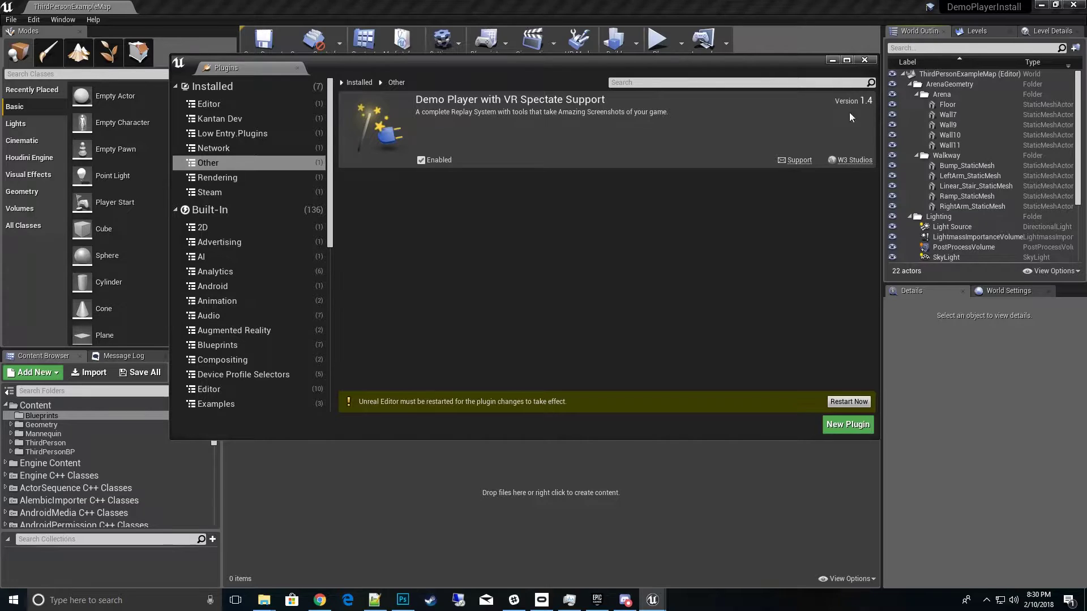
pyautogui.click(866, 60)
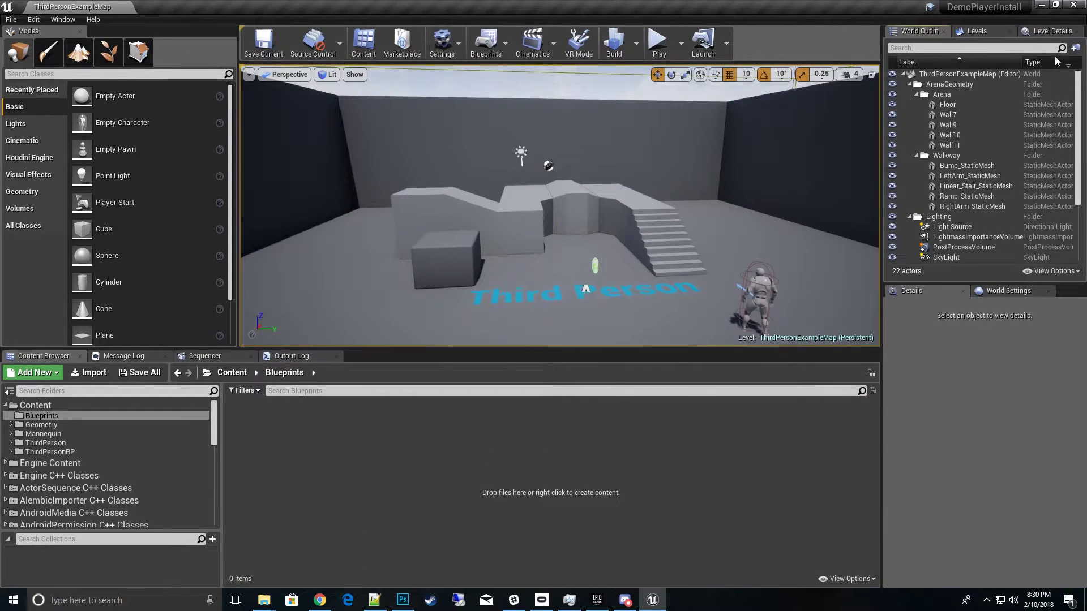
# From the launcher library, open the DemoPlayerInstall Config folder in Explorer and target DefaultEngine.ini.
pyautogui.click(1076, 5)
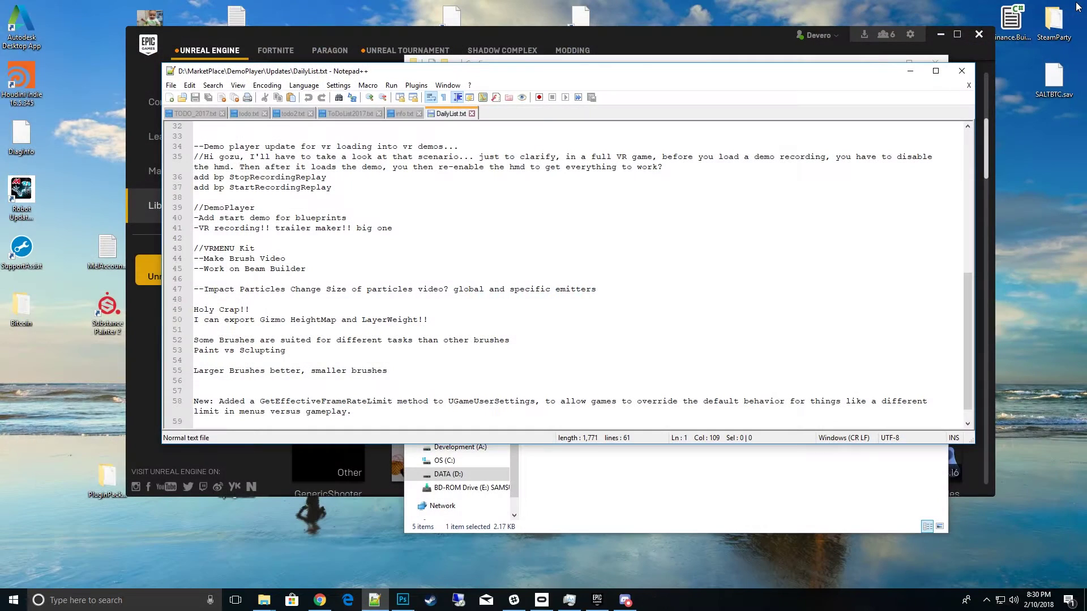
pyautogui.click(953, 42)
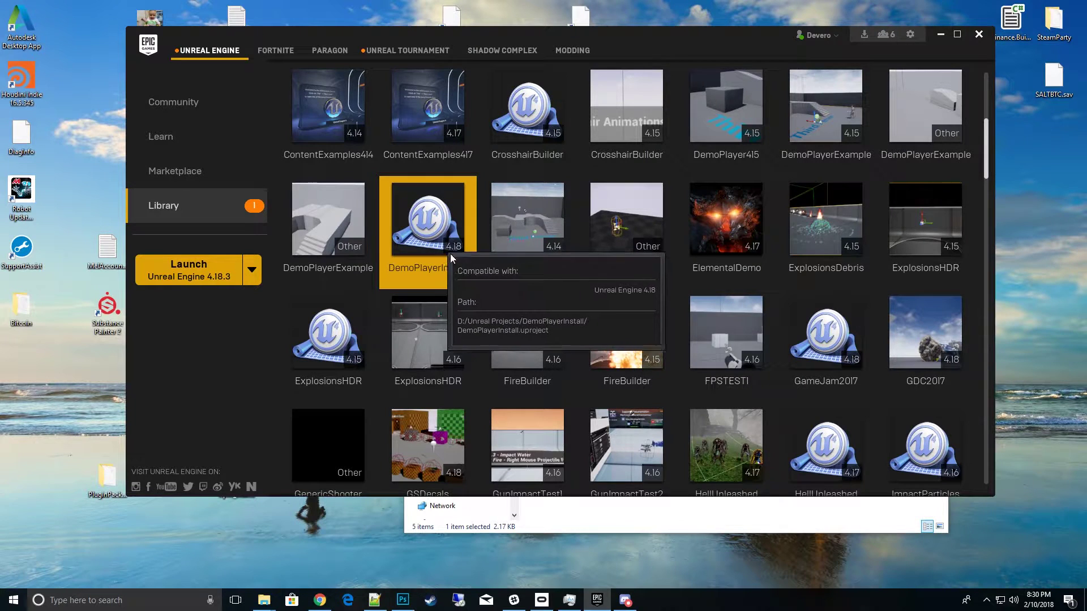
pyautogui.rightClick(437, 227)
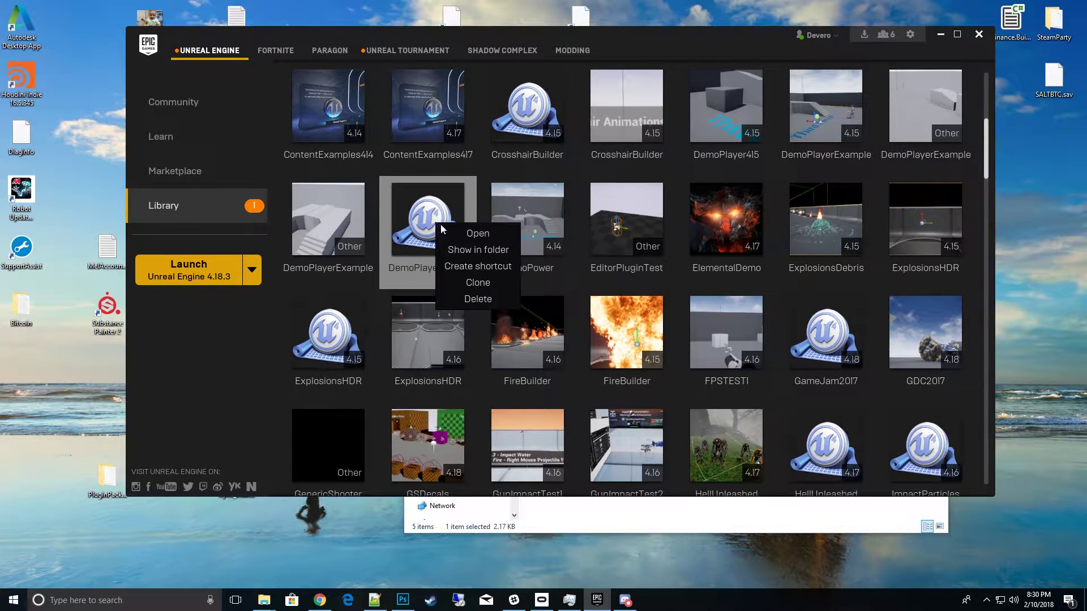
pyautogui.click(473, 251)
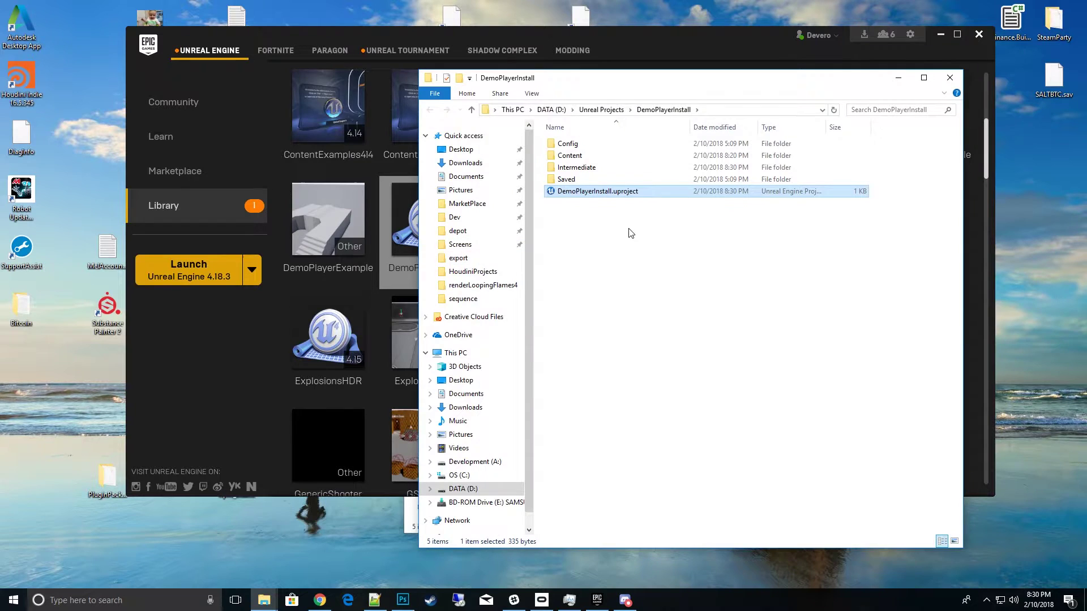
pyautogui.doubleClick(576, 145)
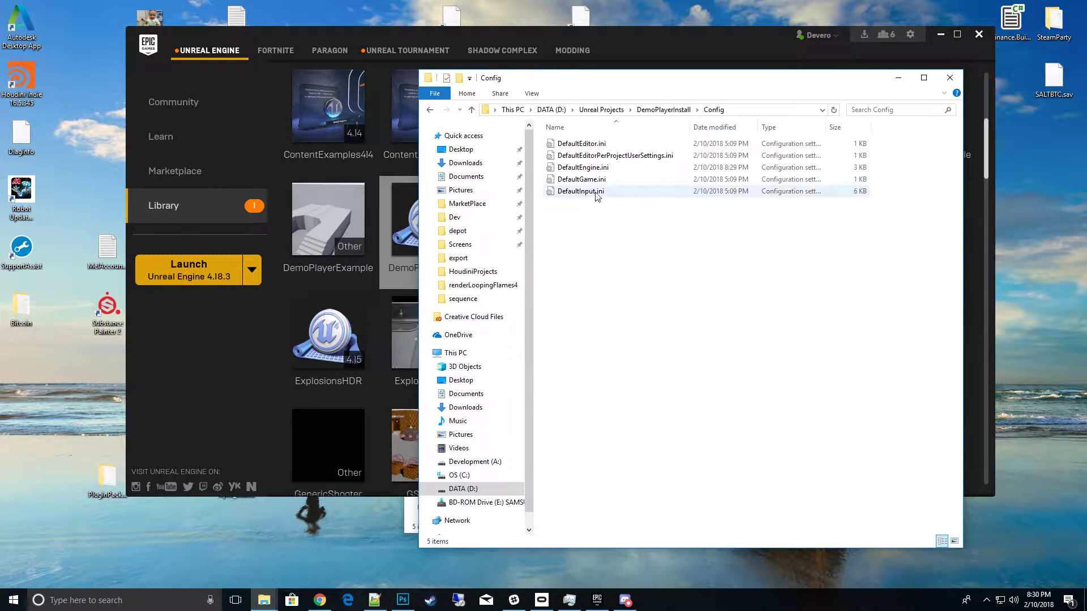
pyautogui.rightClick(594, 171)
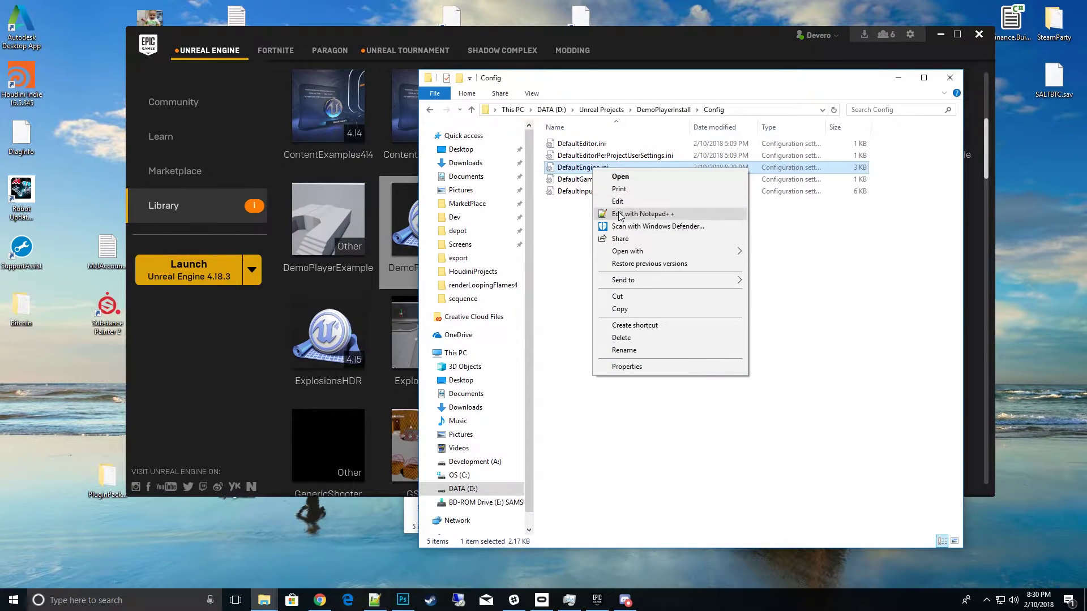
# Open DefaultEngine.ini in Notepad++, add blank lines after GameName, and copy the browser's config block.
pyautogui.click(621, 215)
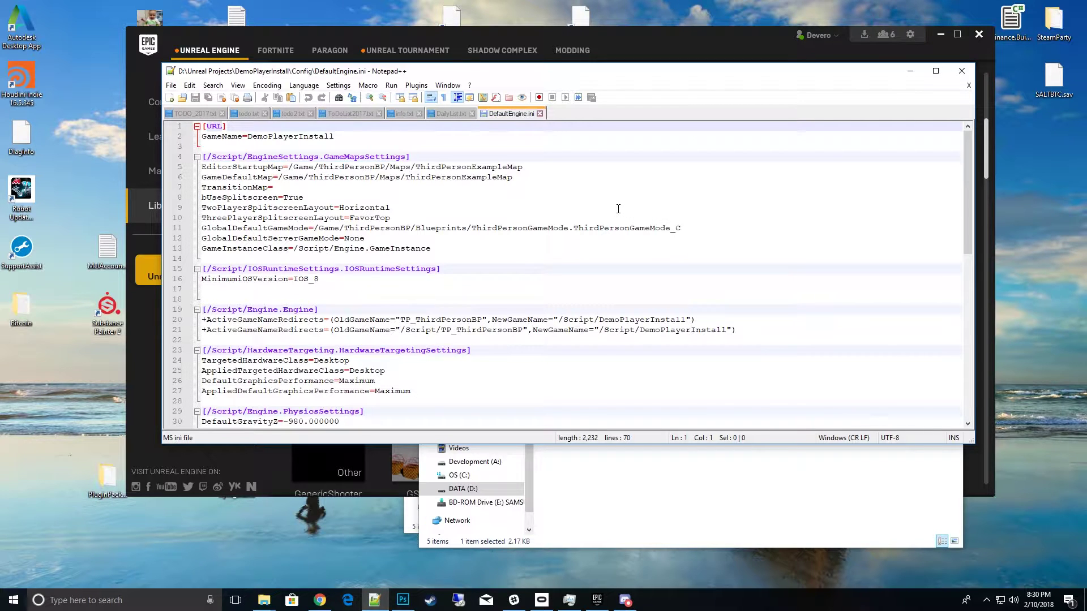
pyautogui.click(343, 138)
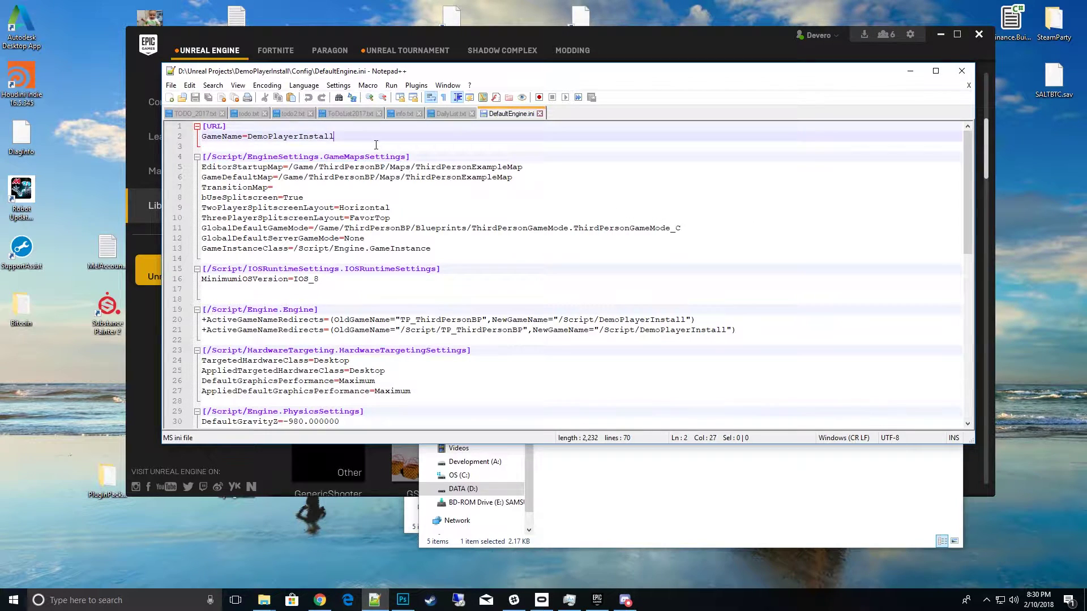
pyautogui.press('Return')
pyautogui.press('Return')
pyautogui.click(320, 600)
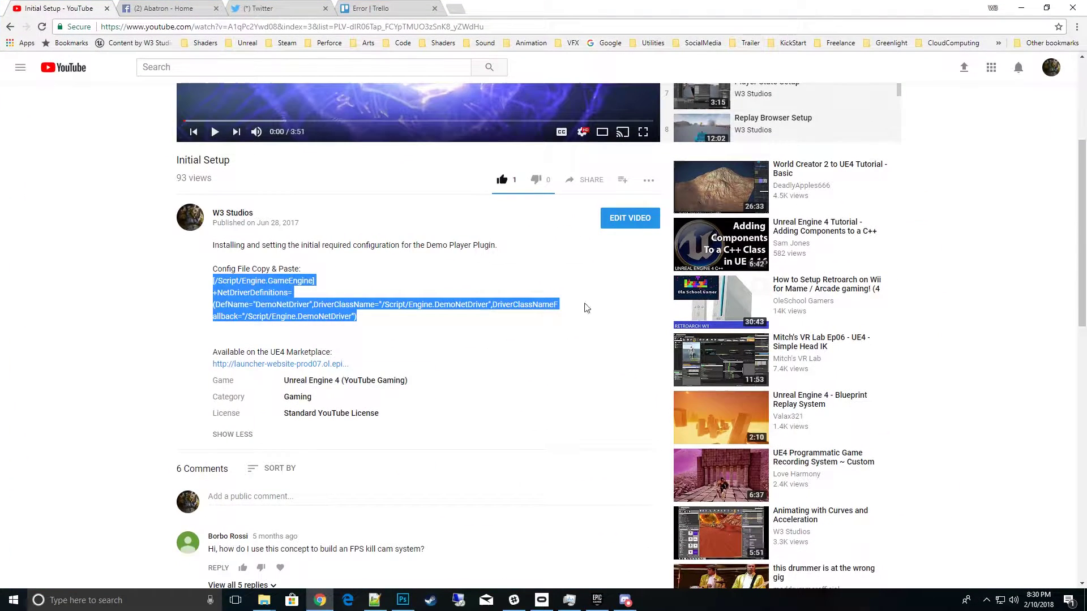
pyautogui.click(199, 295)
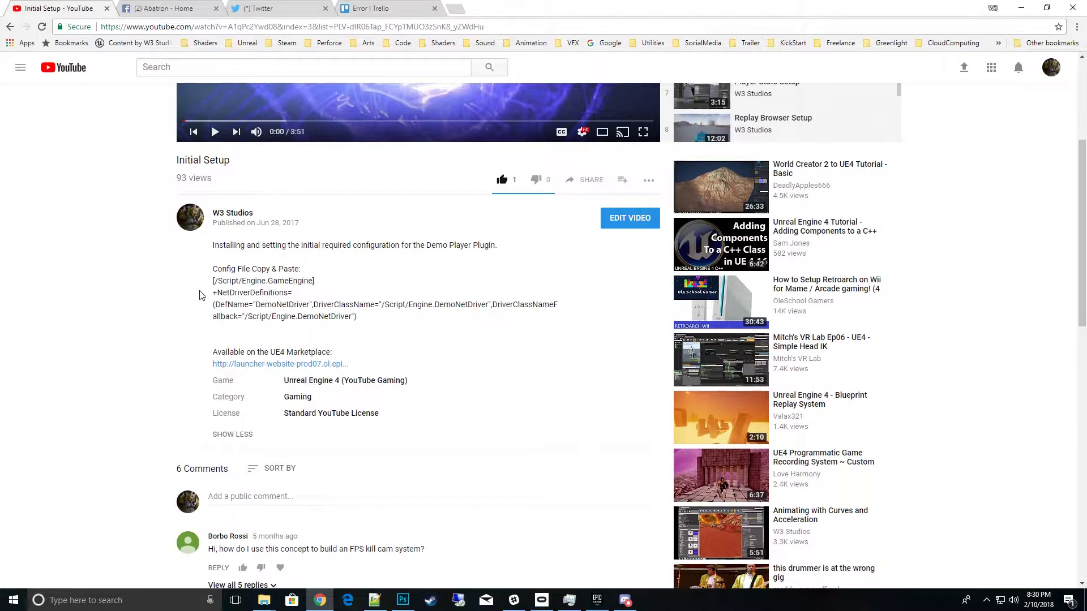
pyautogui.moveTo(216, 281); pyautogui.dragTo(360, 324)
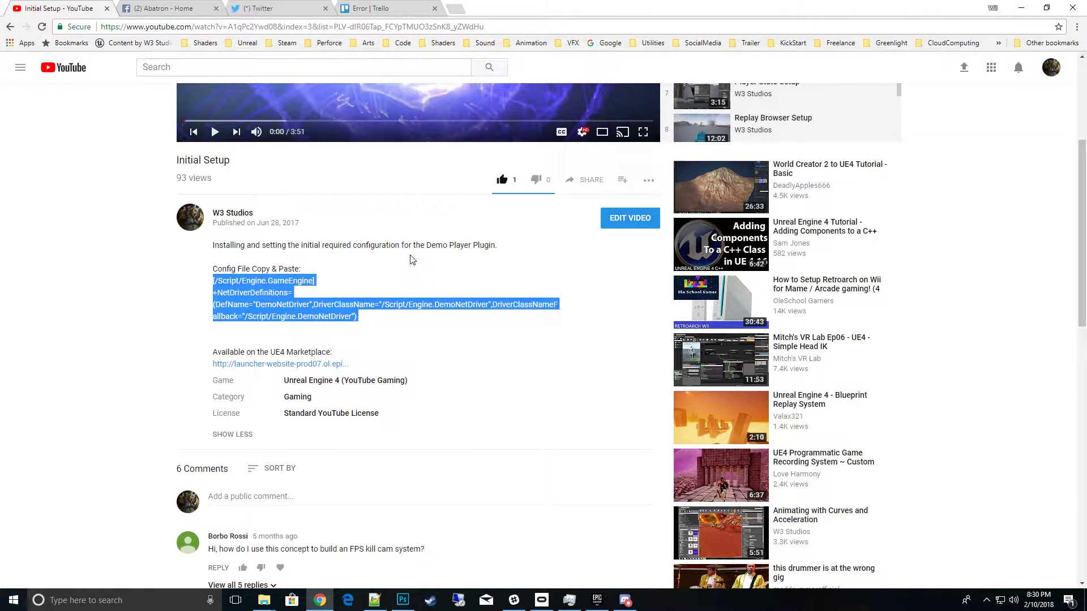
# Paste the [/Script/Engine.GameEngine] DemoNetDriver lines into DefaultEngine.ini, save, and close Notepad++.
pyautogui.click(320, 600)
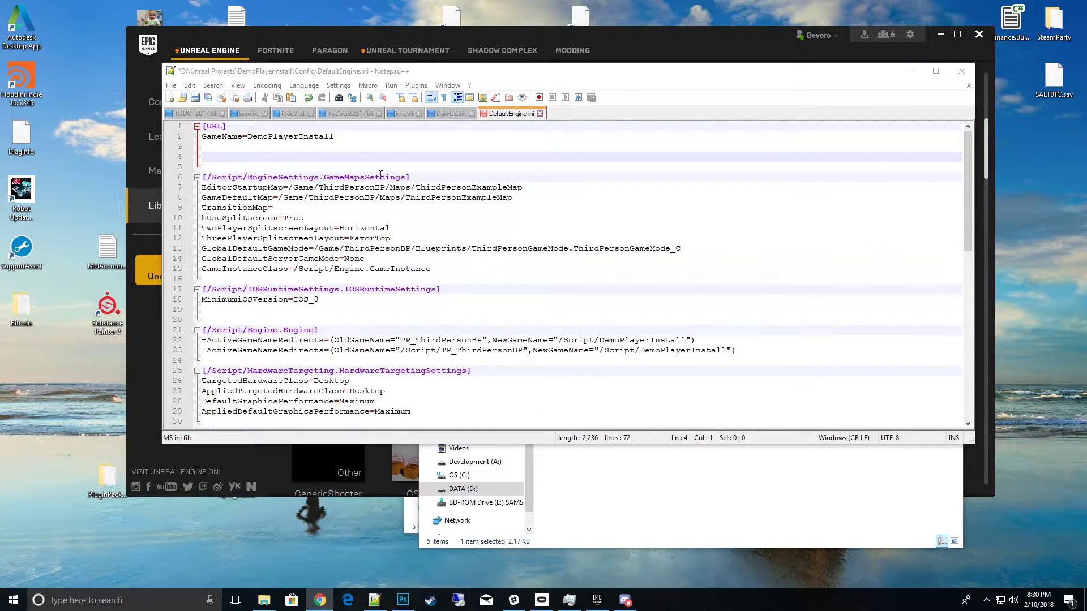
pyautogui.write('[/Script/Engine.GameEngine] +NetDriverDefinitions=(DefName="DemoNetDriver",DriverClassName="/Script/Engine.DemoNetDriver",DriverClassNameFallback="/Script/Engine.DemoNetDriver")')
pyautogui.click(194, 98)
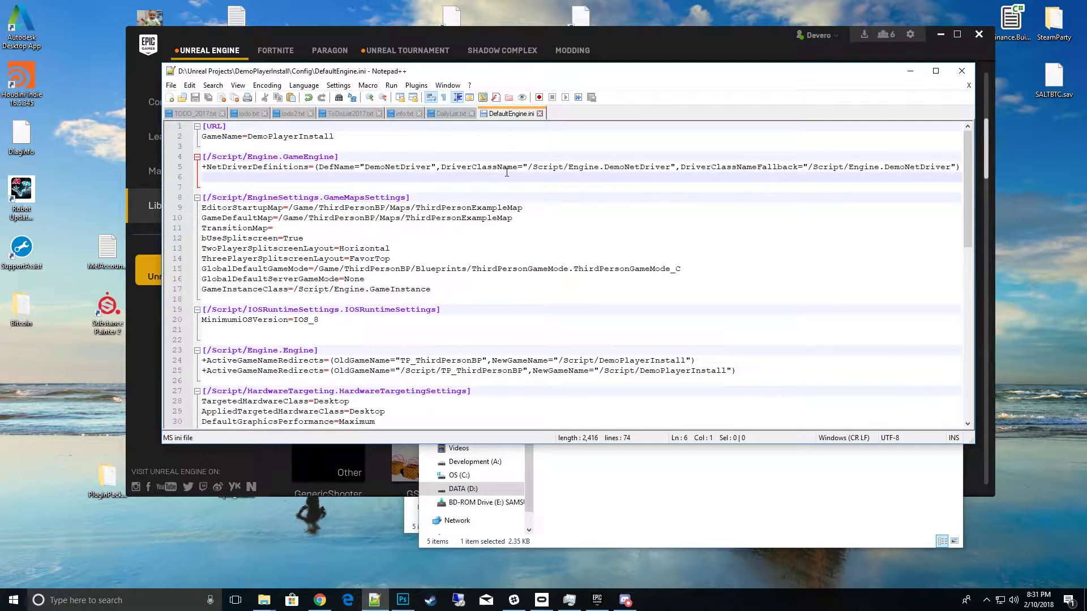
pyautogui.click(540, 113)
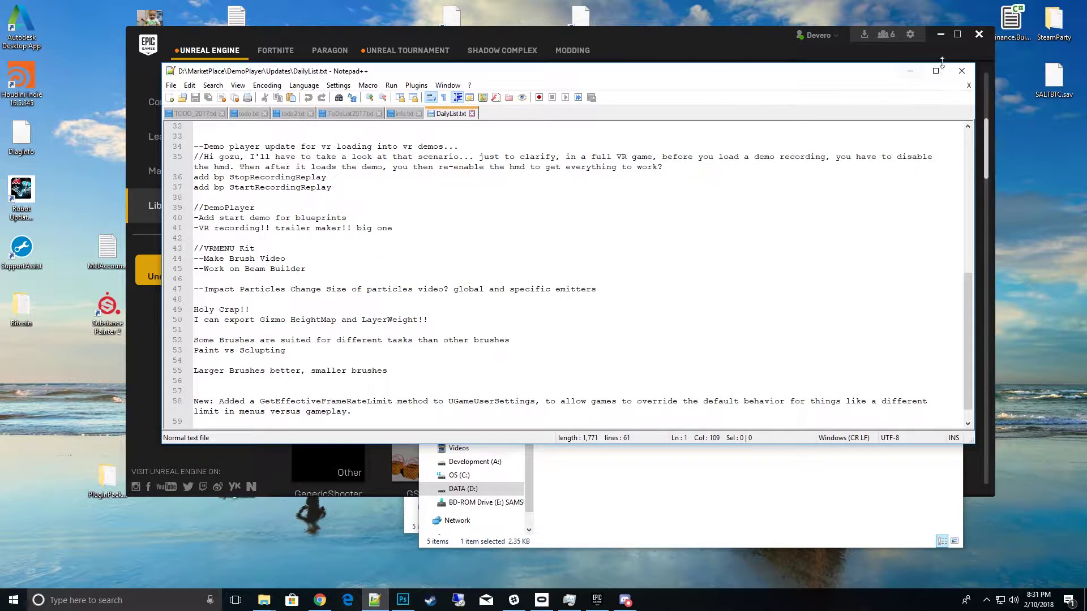
pyautogui.click(910, 71)
# Relaunch the DemoPlayerInstall project from the Epic Games Launcher library.
pyautogui.click(698, 31)
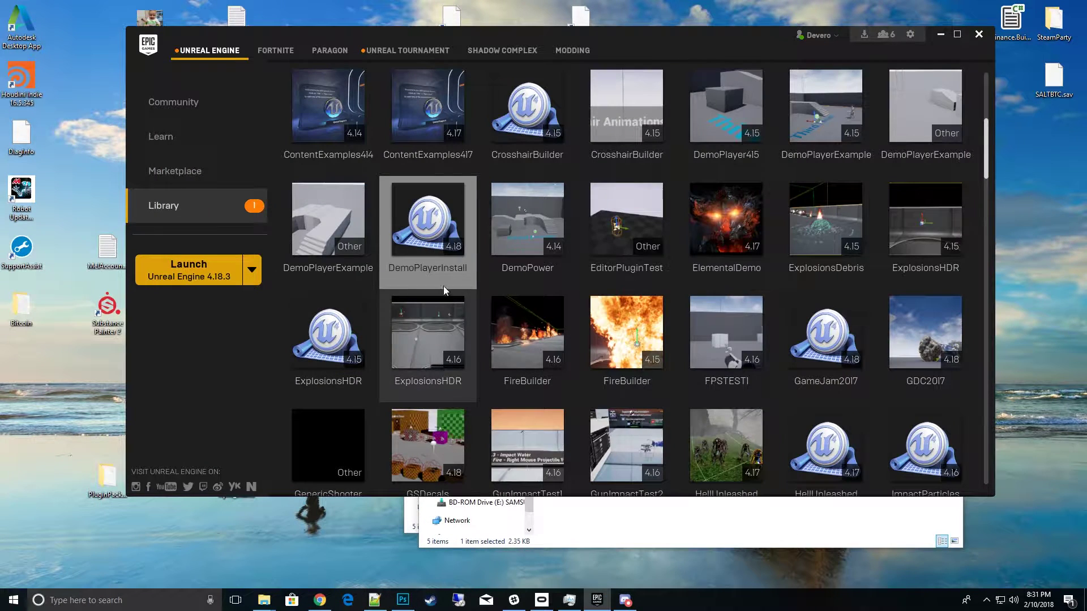
pyautogui.doubleClick(445, 215)
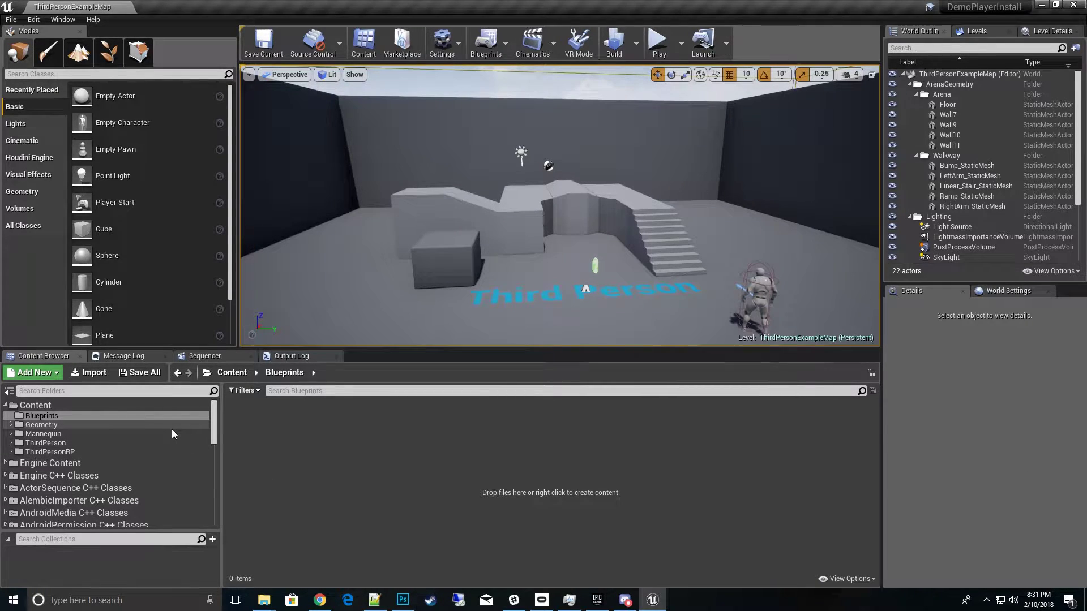
pyautogui.scroll(-2, 171, 434)
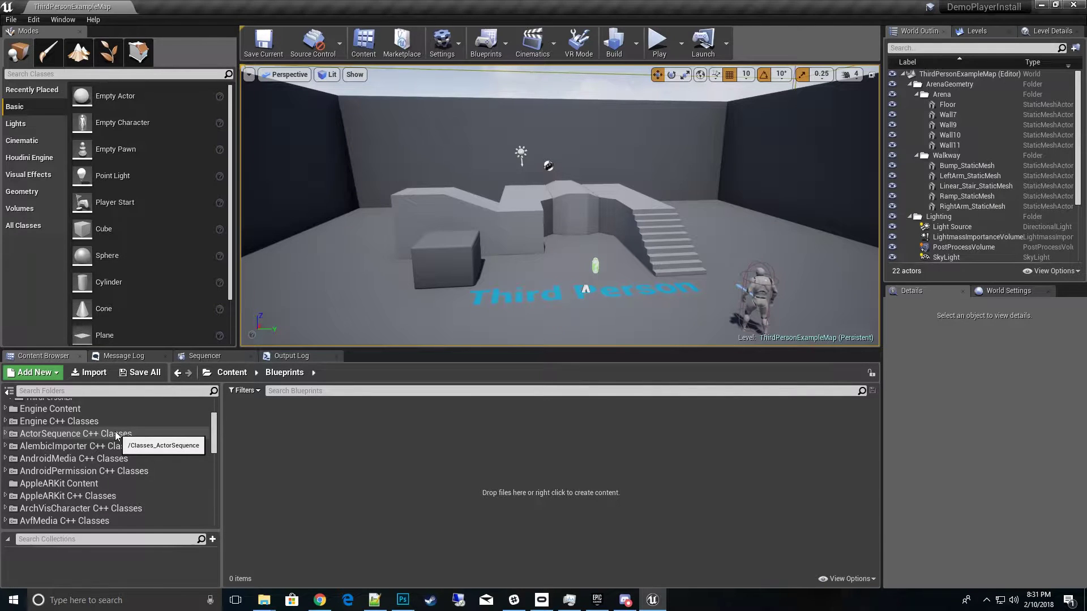
pyautogui.scroll(-3, 111, 433)
pyautogui.doubleClick(36, 469)
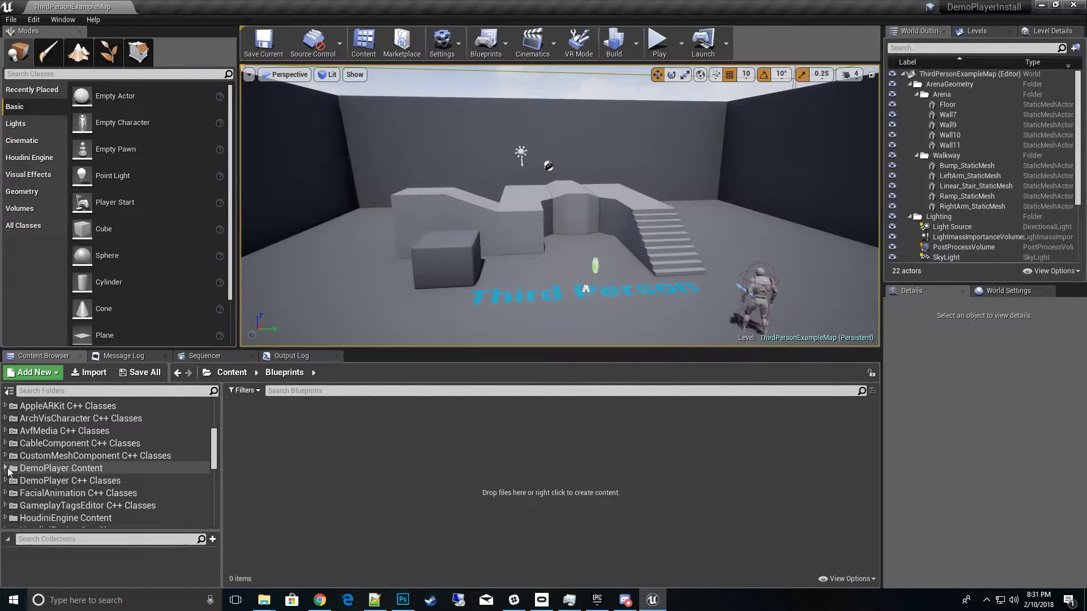
pyautogui.click(853, 579)
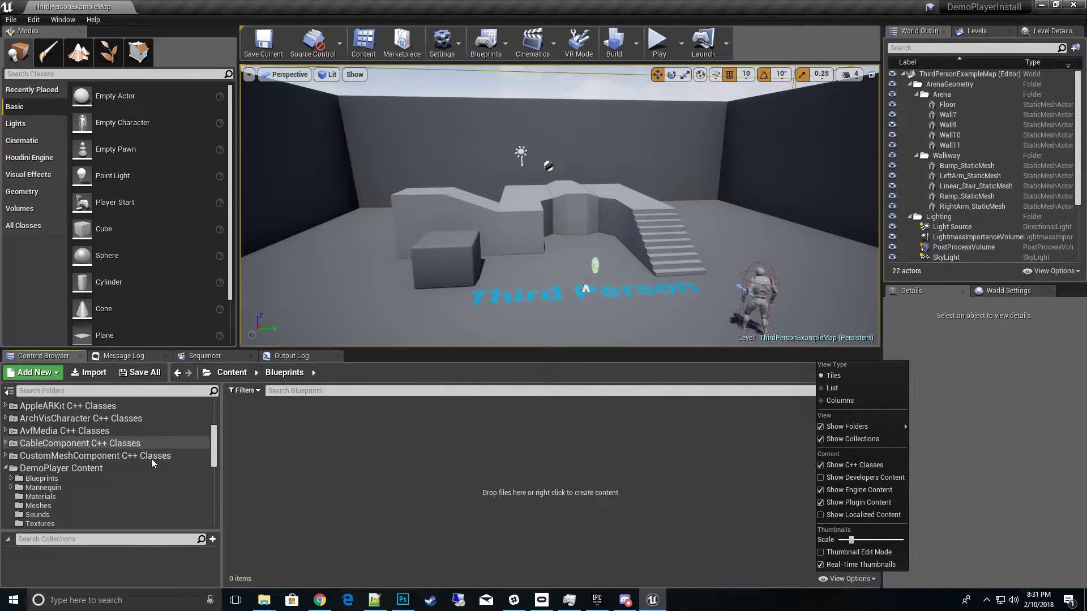
pyautogui.click(62, 480)
pyautogui.scroll(5, 64, 481)
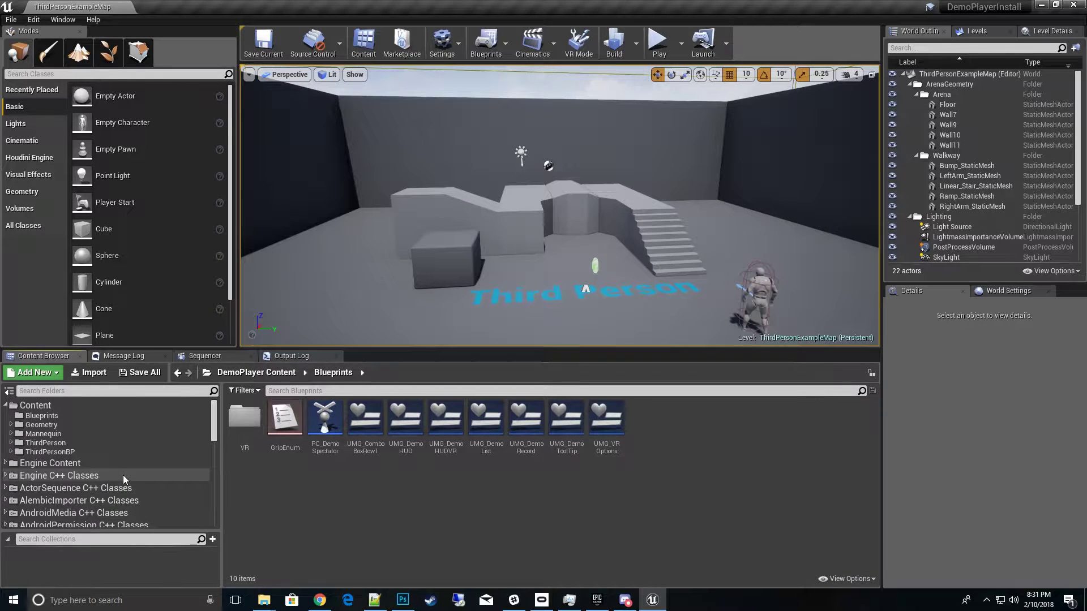
pyautogui.click(65, 415)
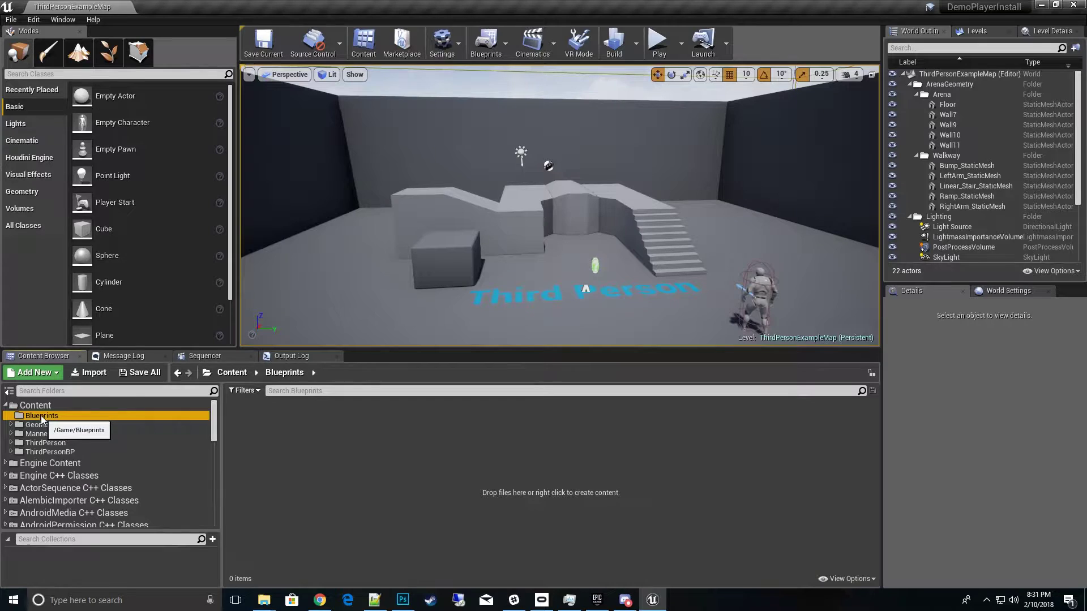
# Create a blueprint class named GI_Replay with DemoPlayerGameInstance as its parent.
pyautogui.rightClick(328, 433)
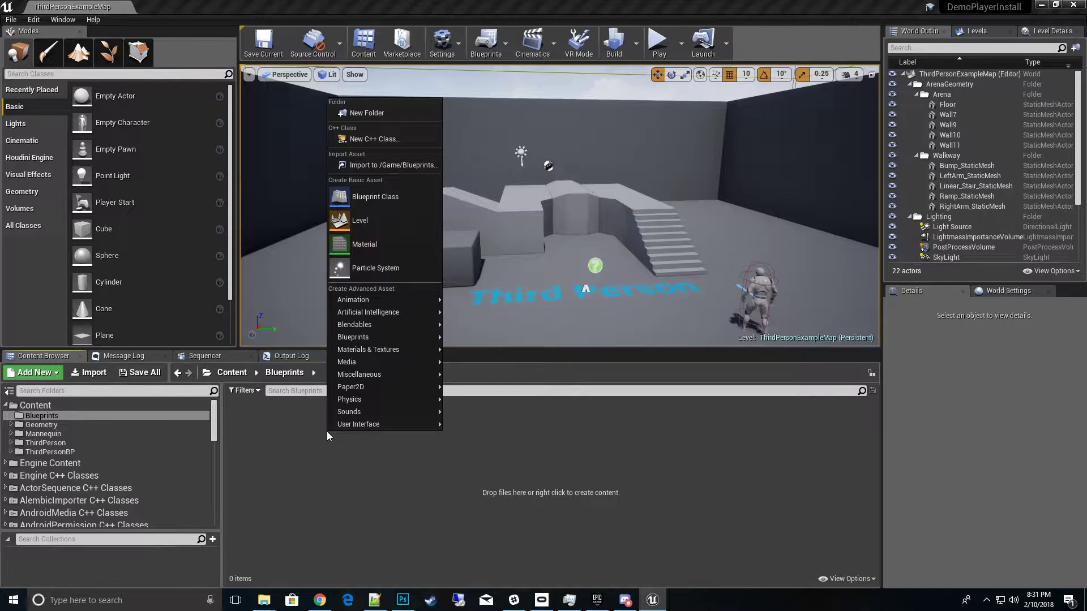
pyautogui.click(400, 199)
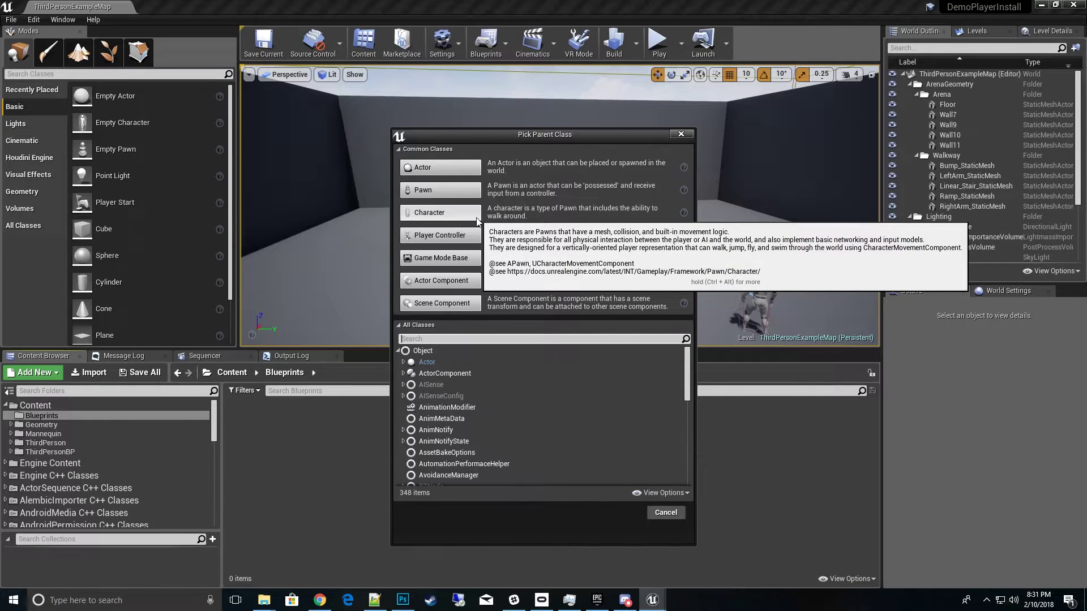
pyautogui.write('gamein')
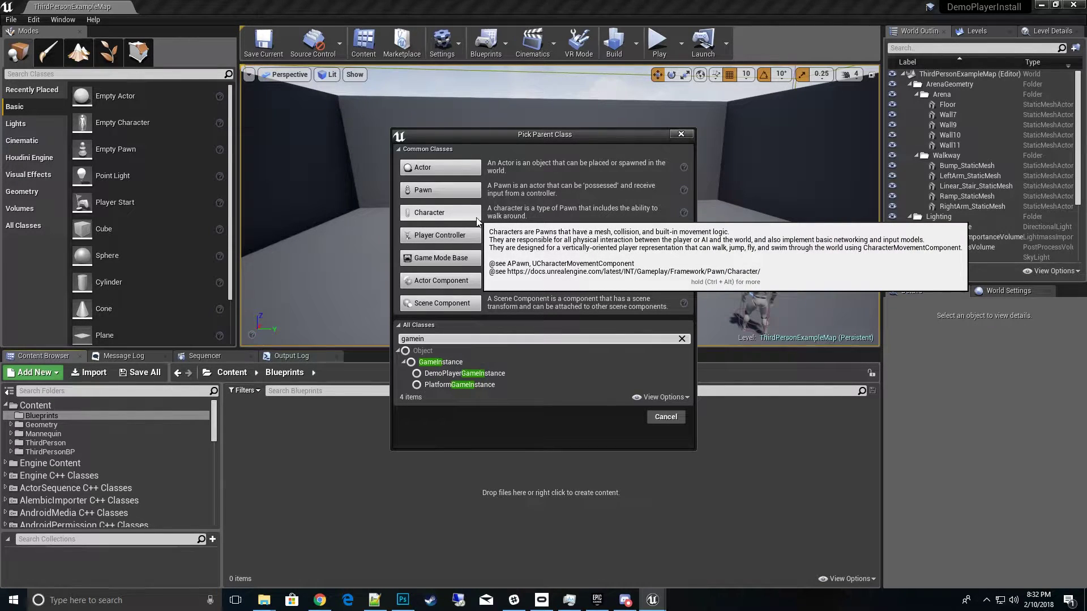
pyautogui.click(460, 374)
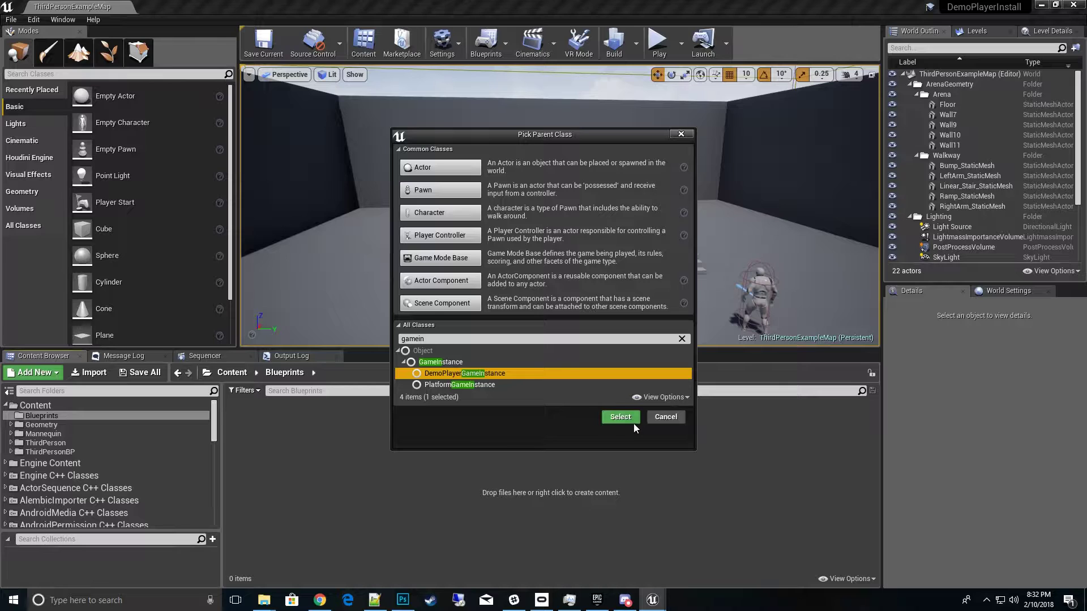
pyautogui.click(620, 418)
pyautogui.write('GI_')
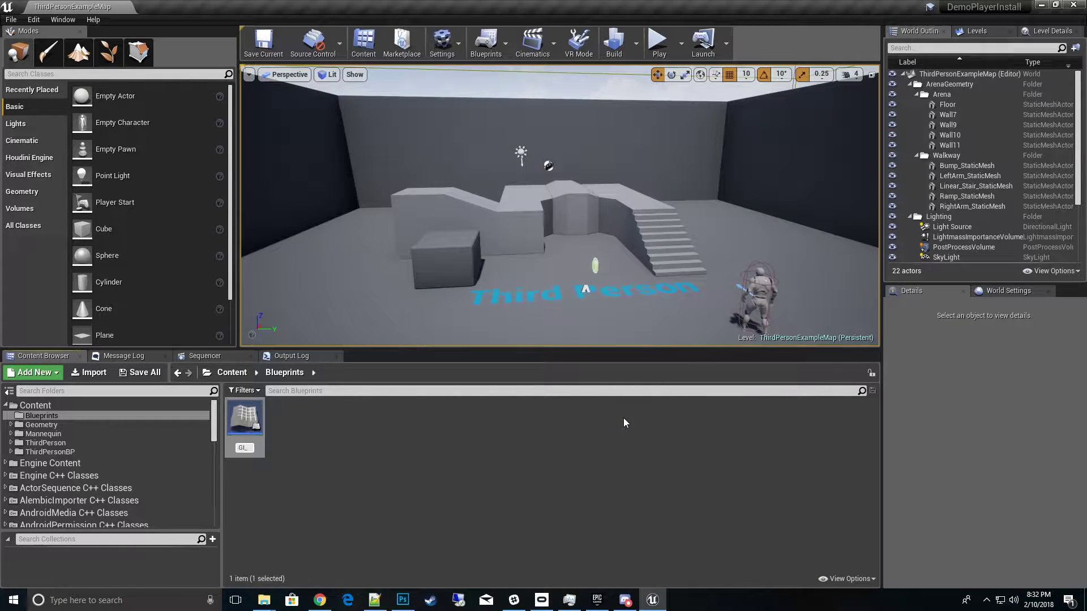
pyautogui.write('Replay')
pyautogui.press('Return')
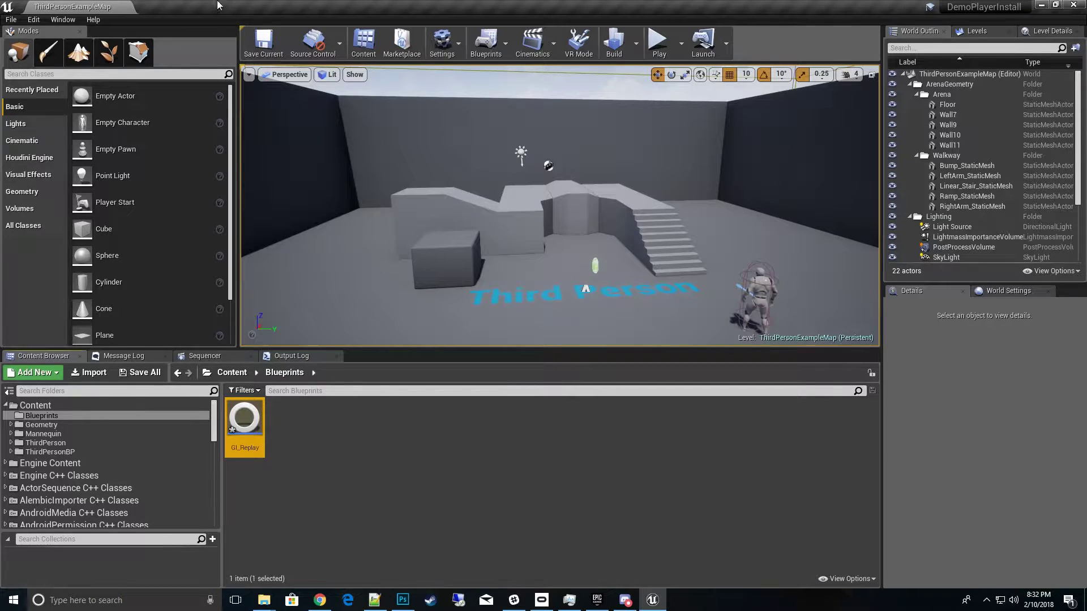
pyautogui.click(33, 19)
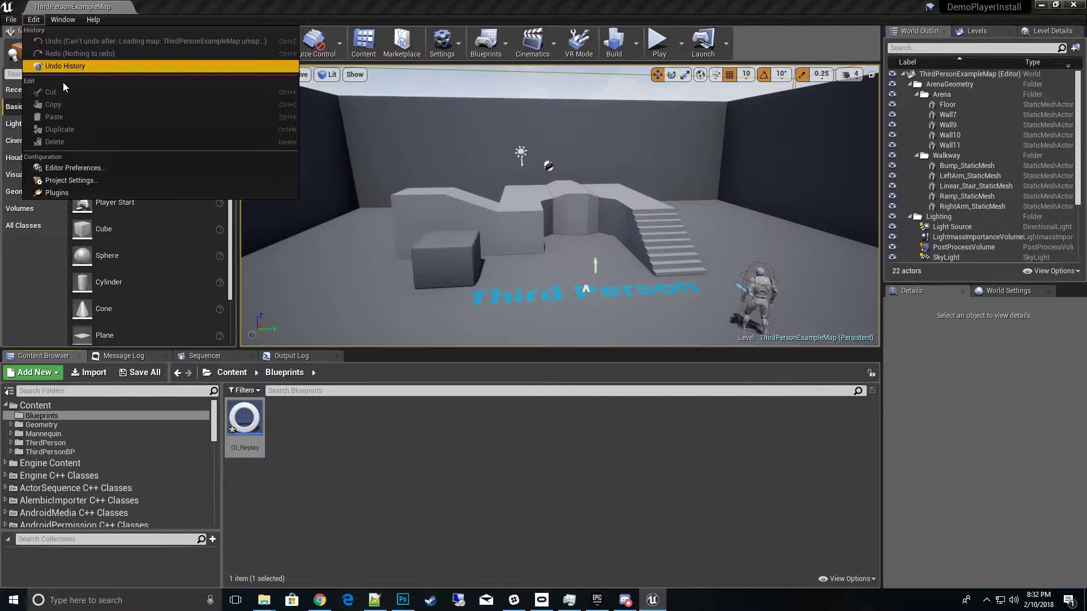
# Set Maps & Modes Game Instance Class to GI_Replay and close Project Settings.
pyautogui.click(78, 181)
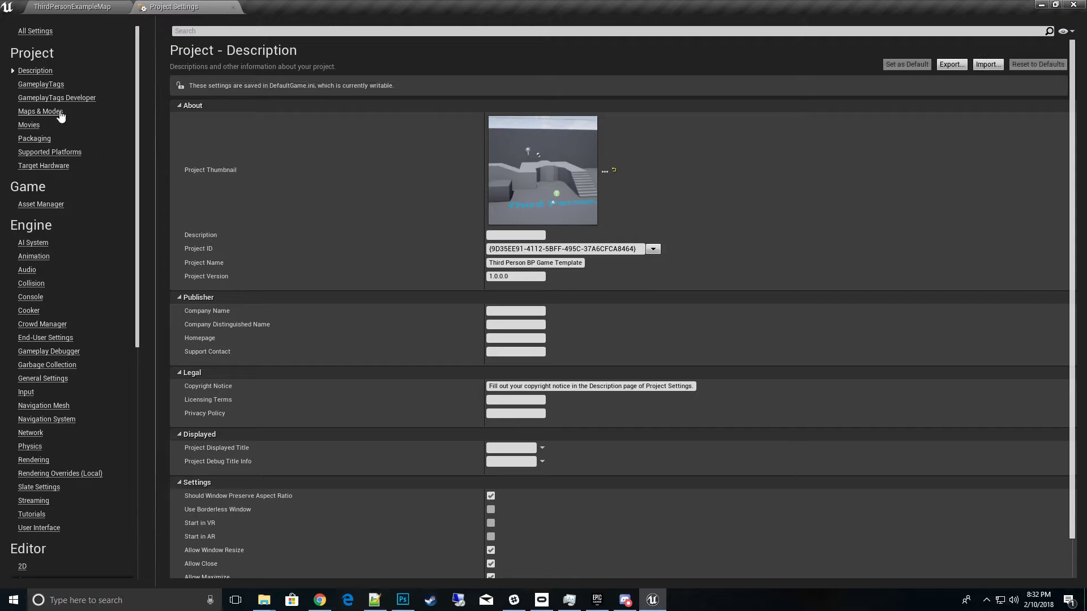
pyautogui.click(59, 112)
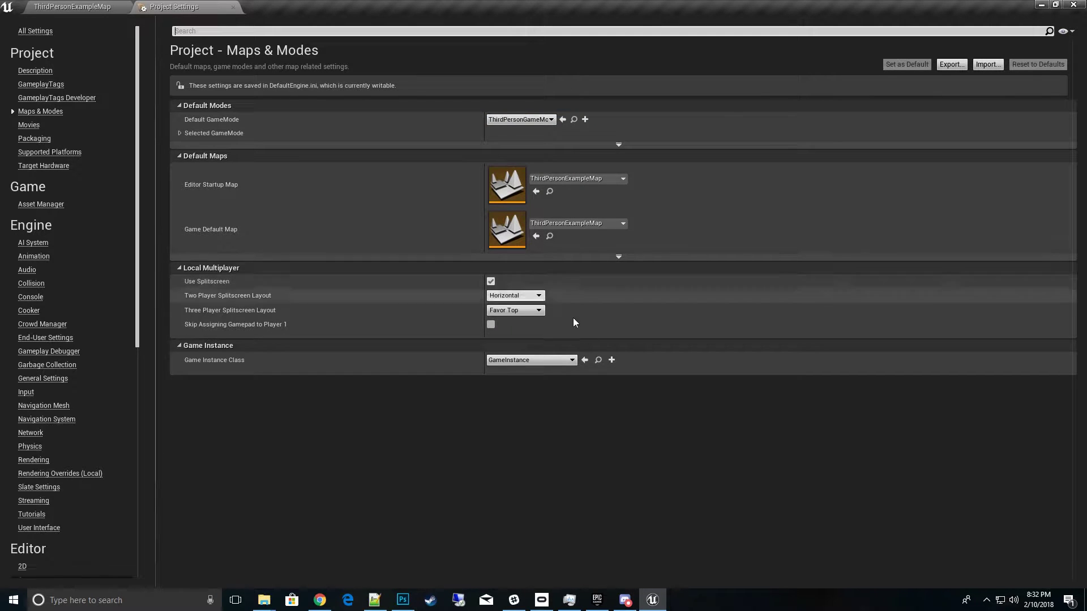
pyautogui.click(525, 361)
pyautogui.click(518, 407)
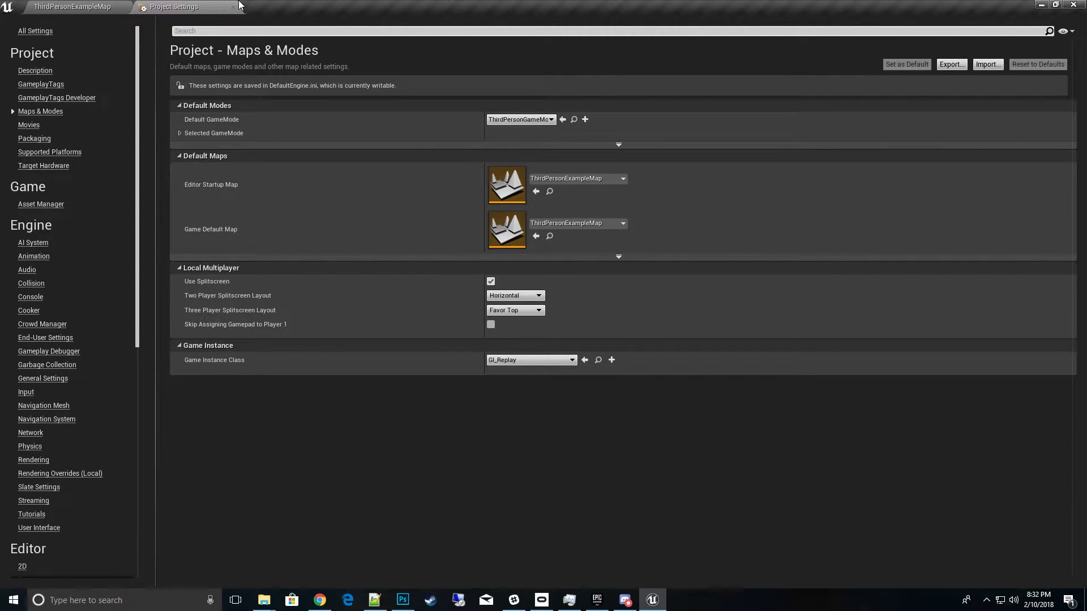
pyautogui.click(233, 7)
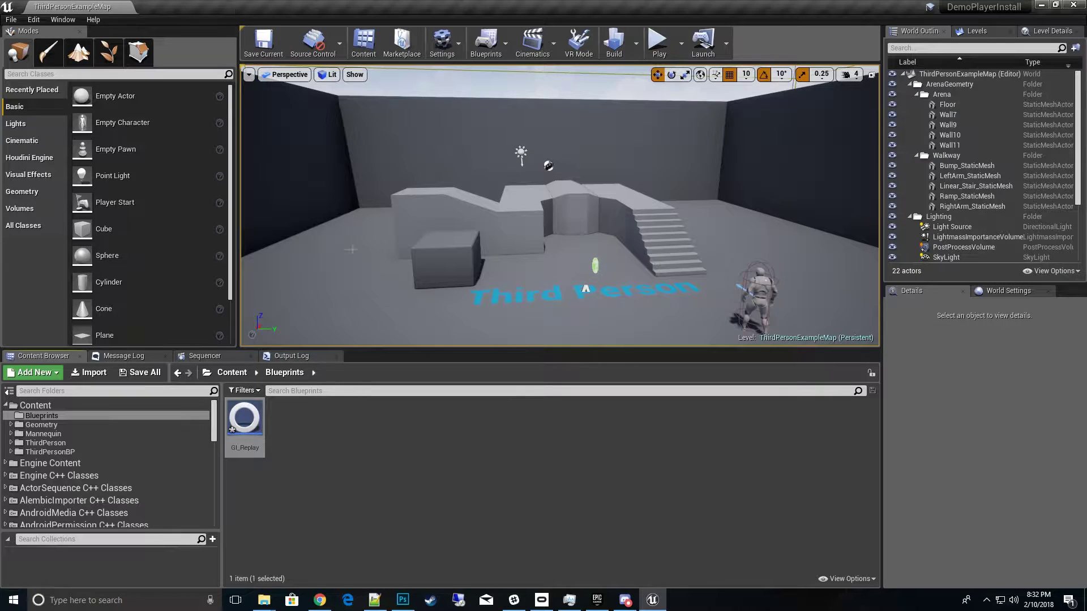
# Create a blueprint class named PC_ReplaySpectator with PC_DemoSpectator as its parent.
pyautogui.rightClick(304, 440)
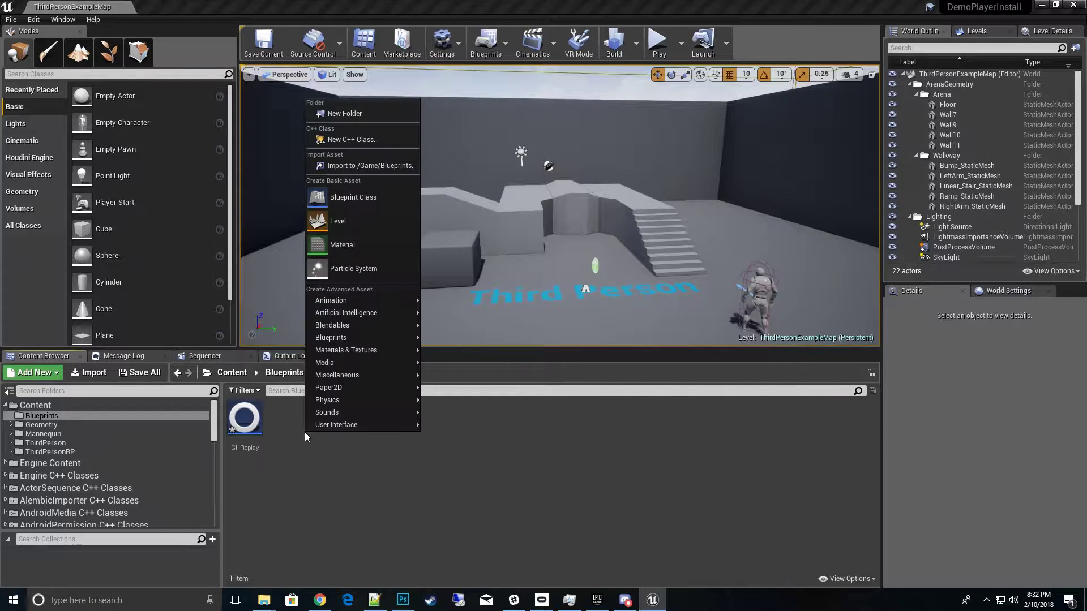
pyautogui.click(377, 194)
pyautogui.write('pc')
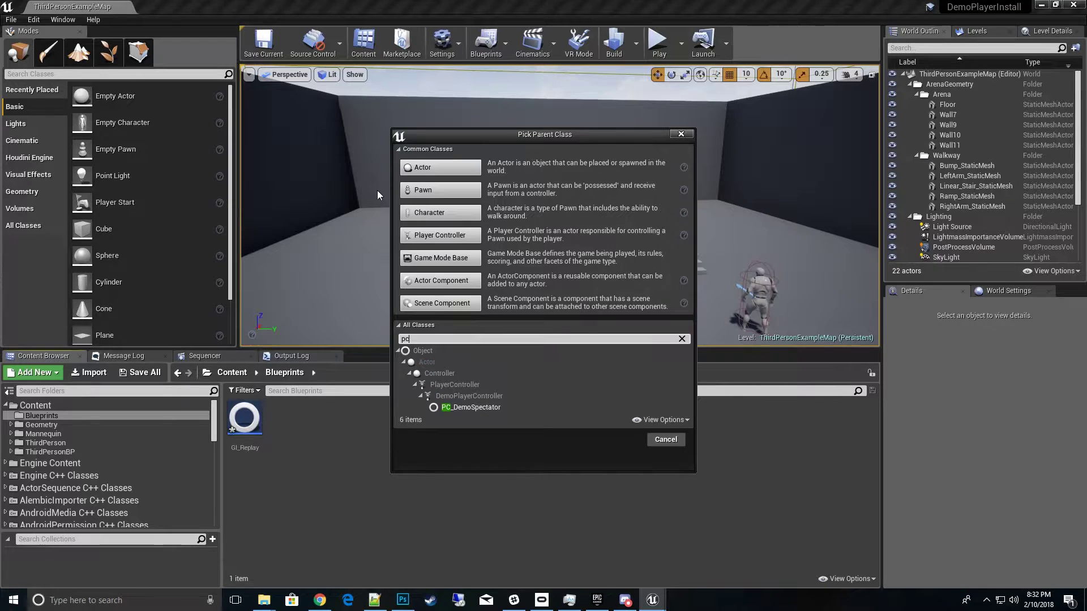
pyautogui.write('_d')
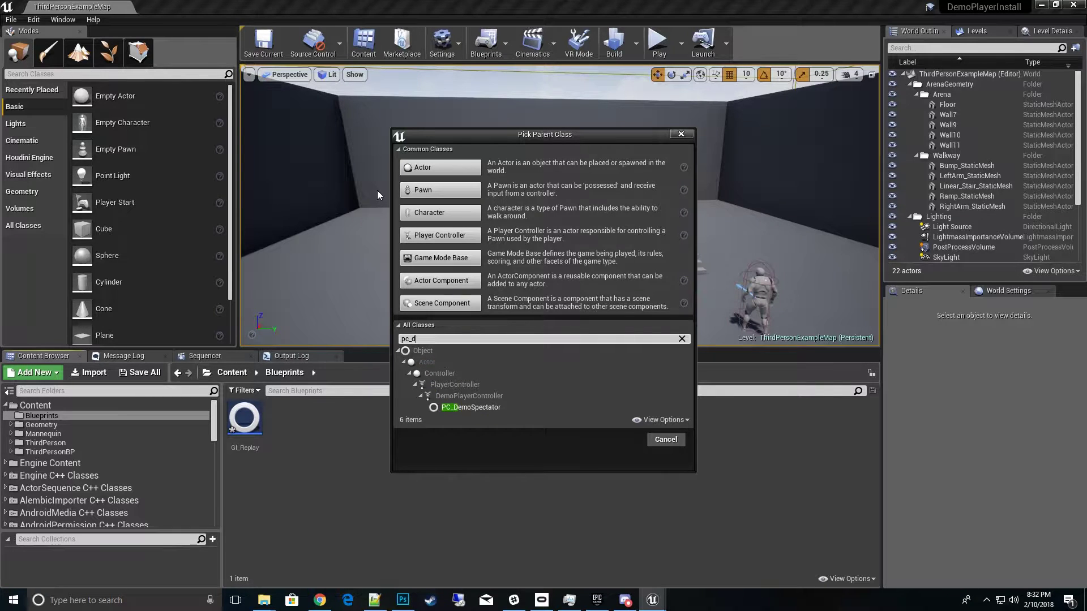
pyautogui.click(474, 407)
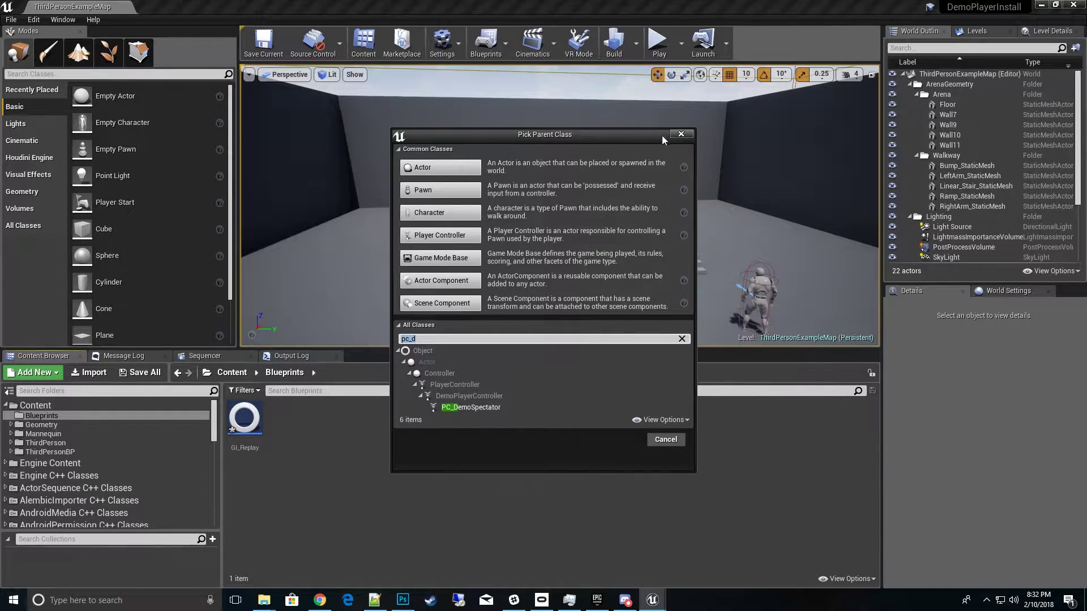
pyautogui.click(493, 409)
pyautogui.click(619, 439)
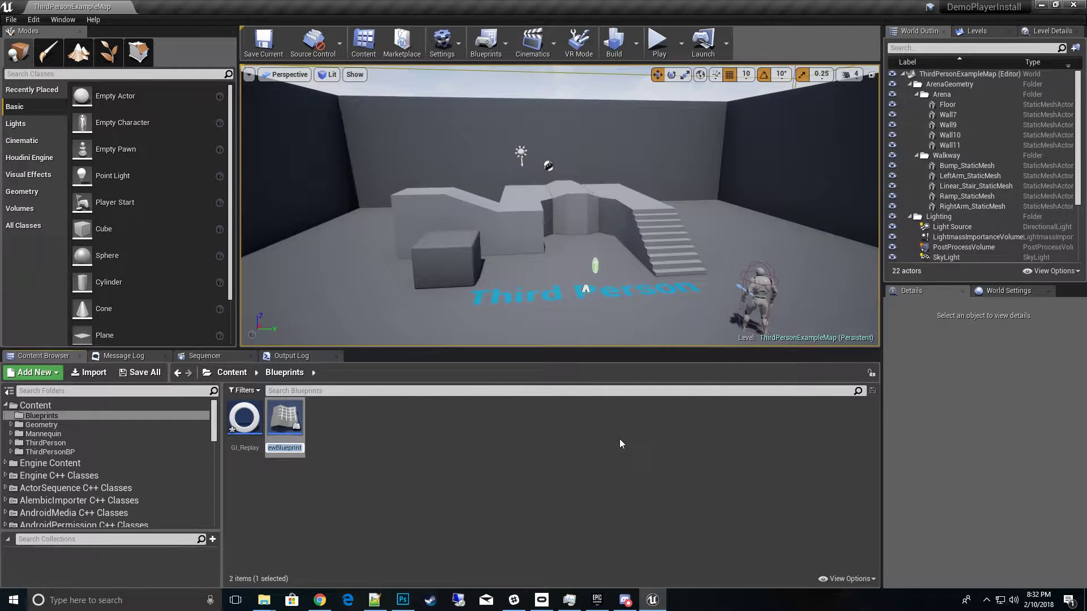
pyautogui.write('PC')
pyautogui.write('_Replay')
pyautogui.write('Spectator')
pyautogui.press('Return')
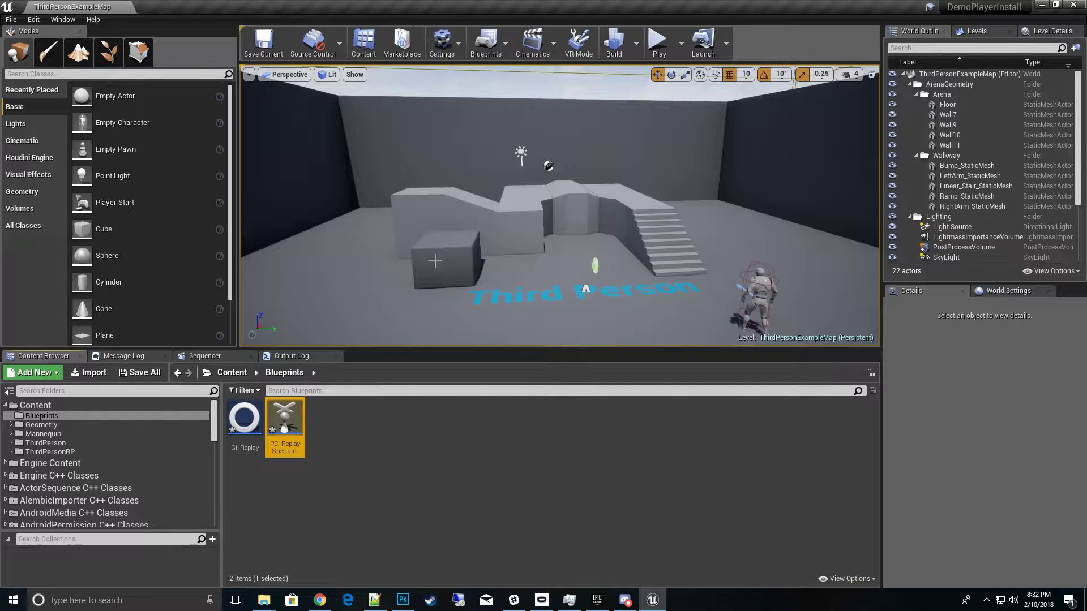
pyautogui.doubleClick(288, 429)
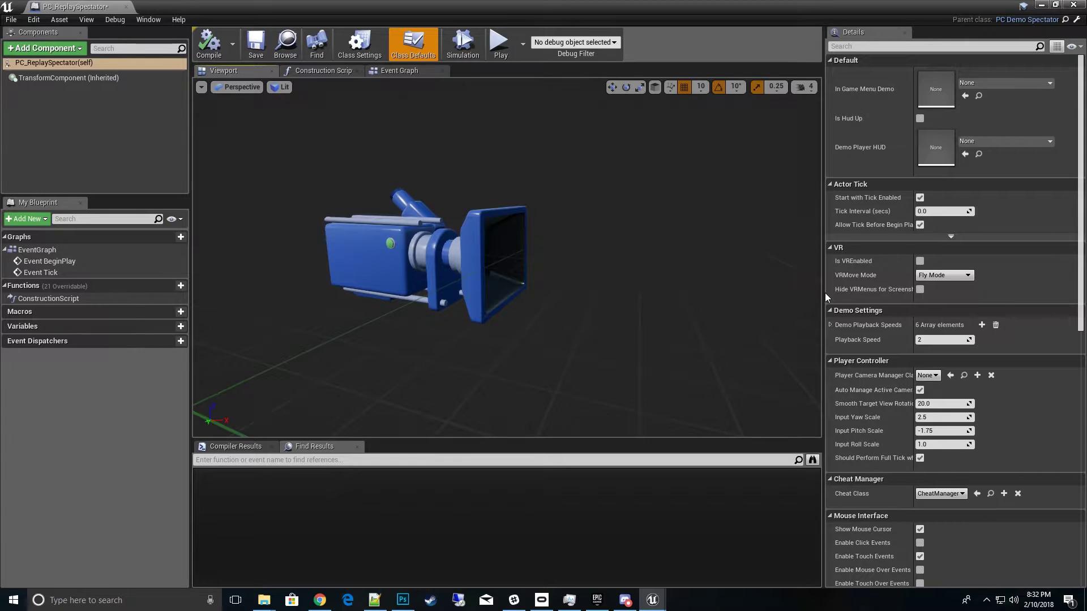
pyautogui.click(831, 325)
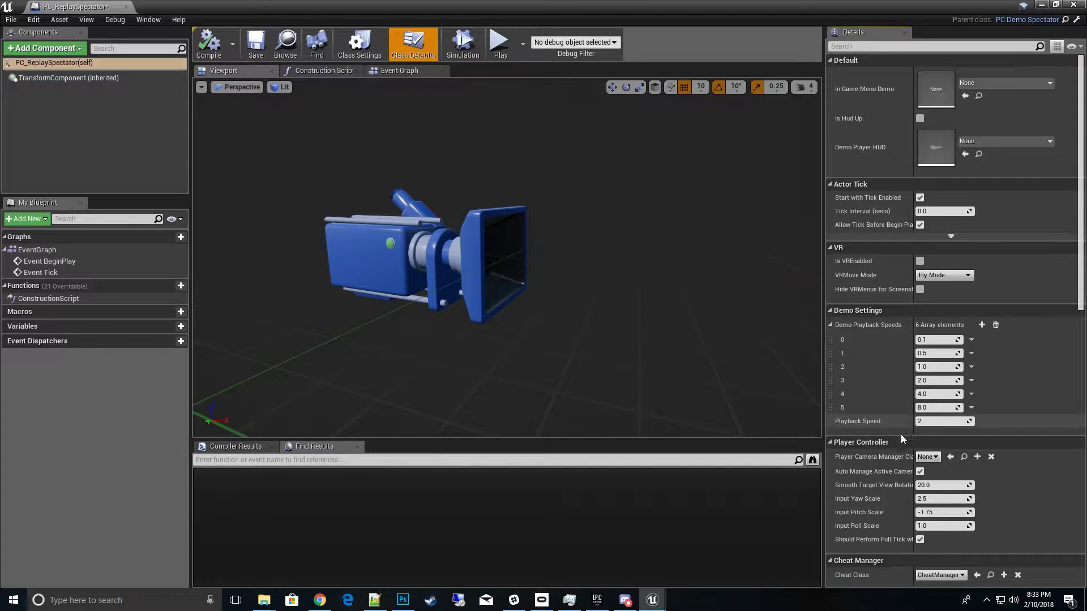
pyautogui.click(125, 6)
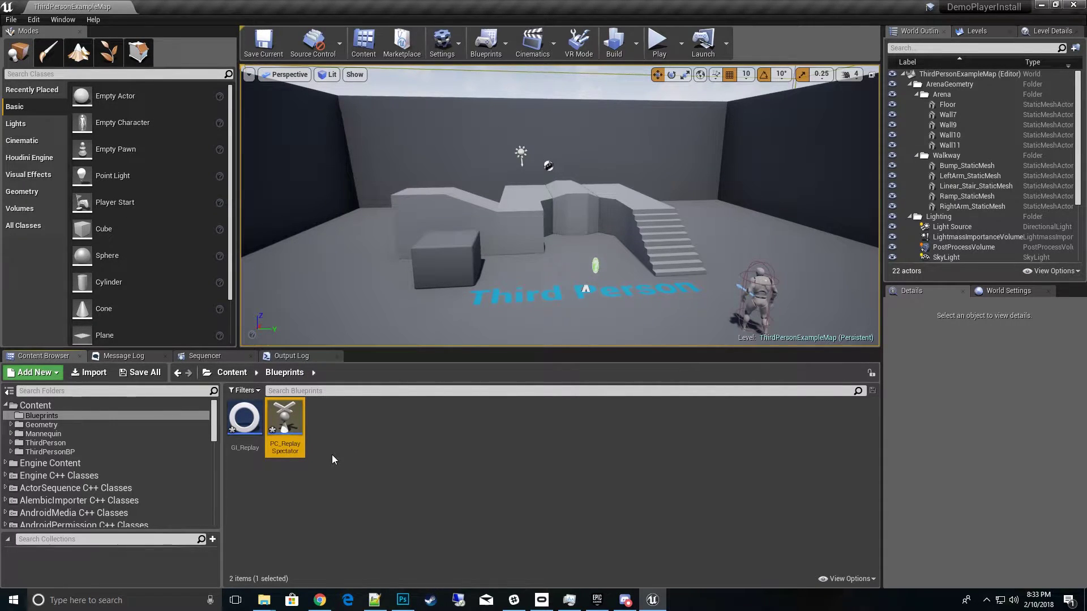
# Create a Game Mode Base blueprint named GM_GameReplay.
pyautogui.rightClick(370, 447)
pyautogui.click(443, 209)
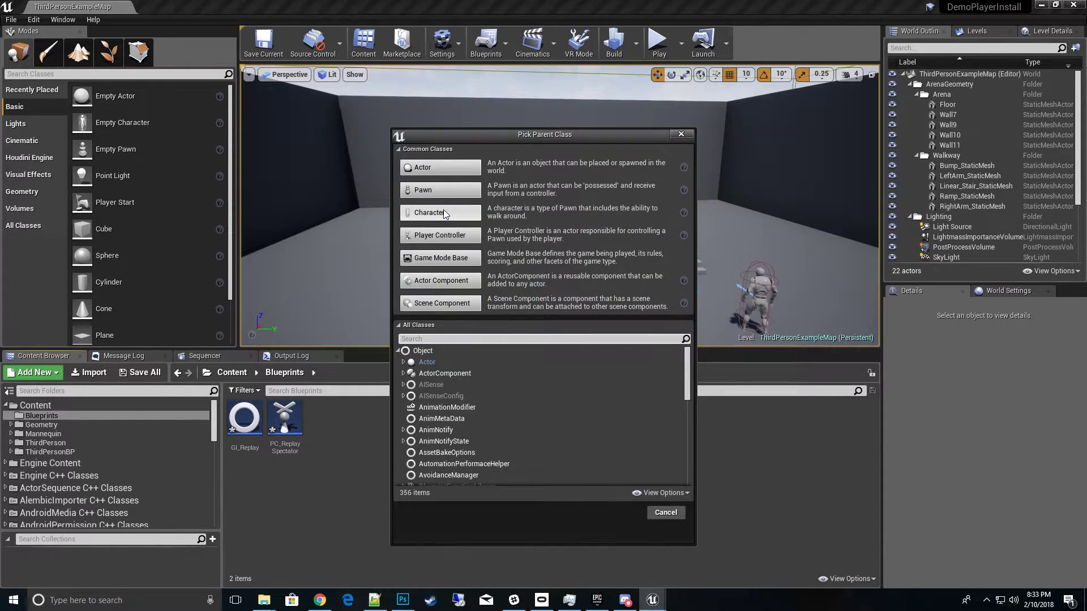
pyautogui.click(442, 257)
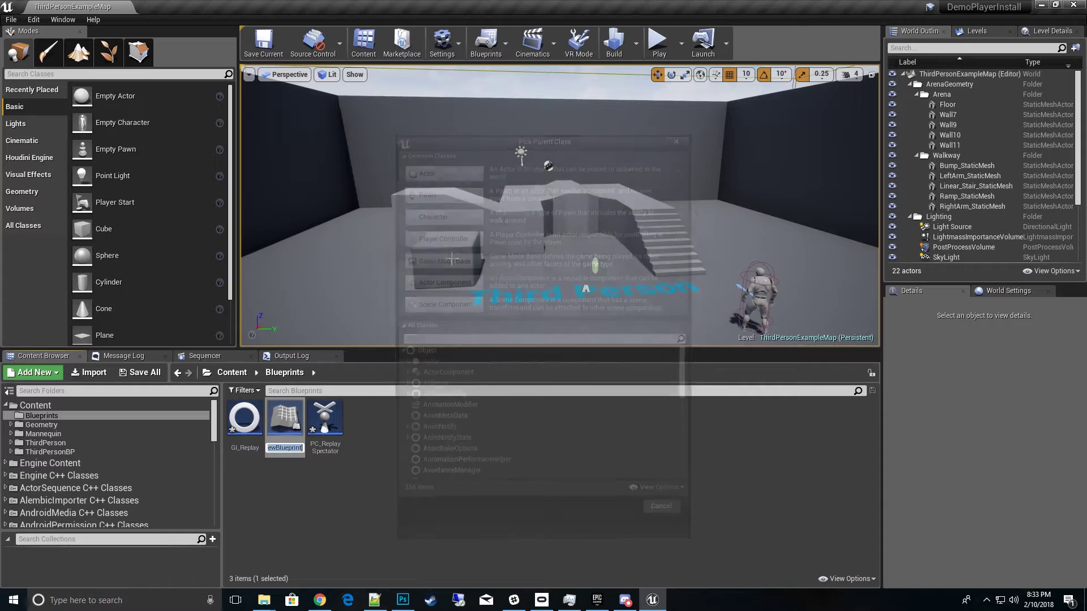
pyautogui.write('GM_Game')
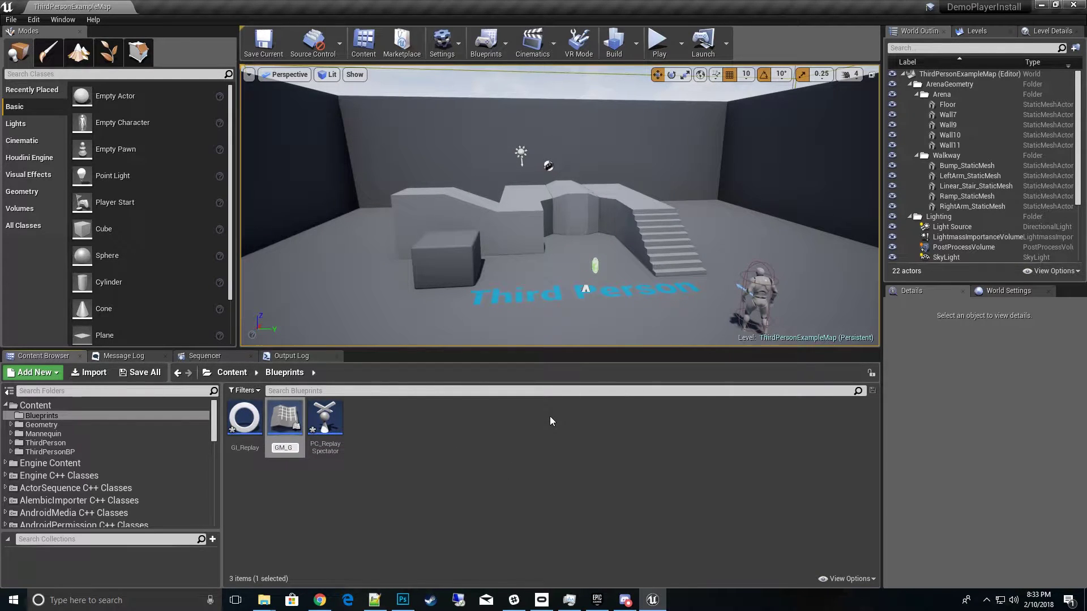
pyautogui.write('play')
pyautogui.press('Return')
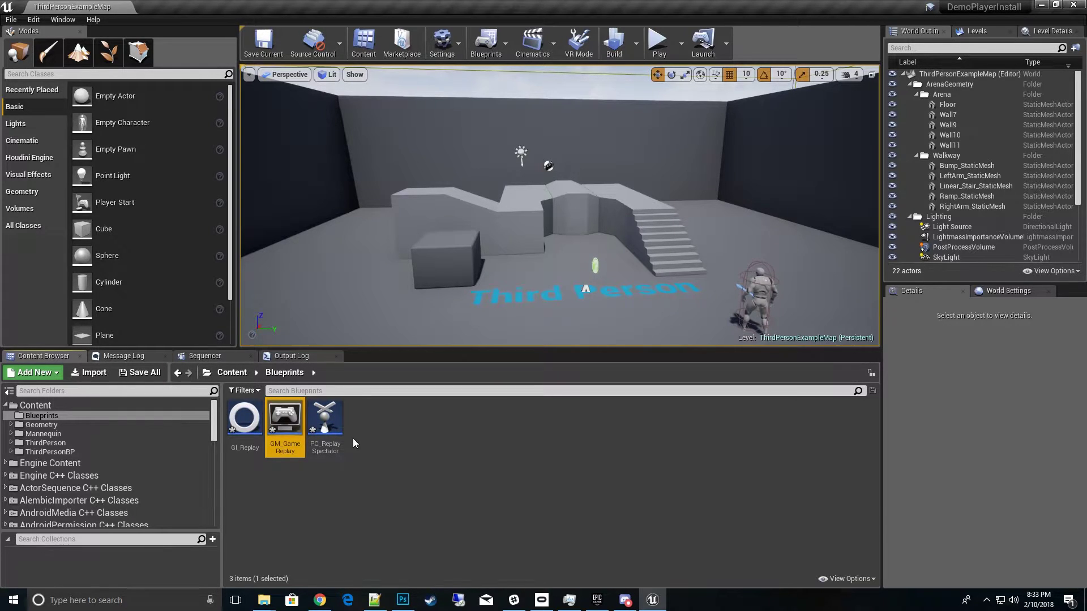
# Set GM_GameReplay's Replay Spectator Player Controller Class to PC_ReplaySpectator, save, and dock its editor.
pyautogui.doubleClick(285, 425)
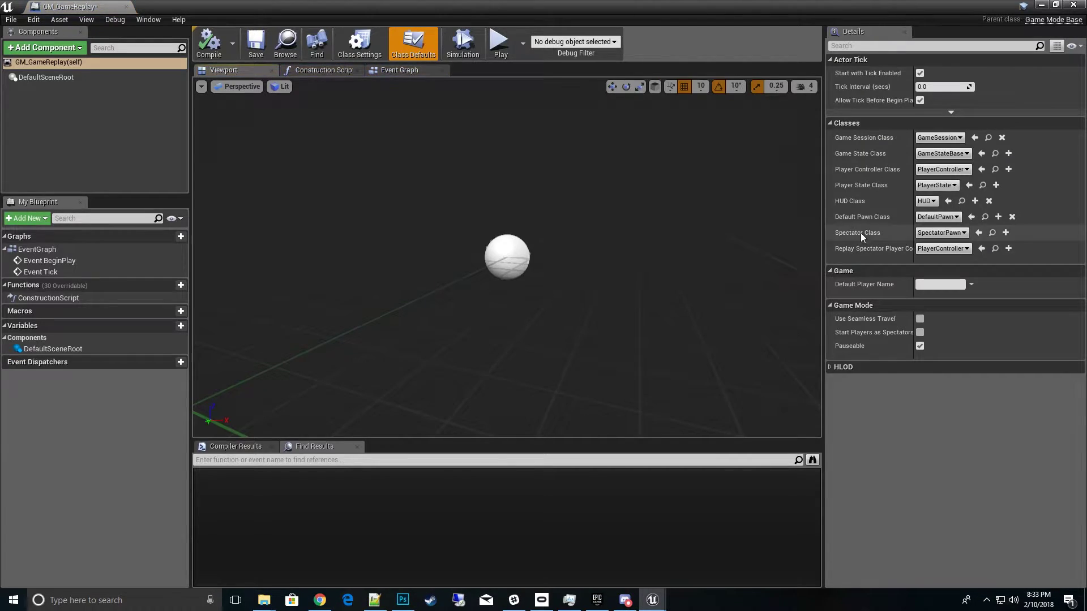
pyautogui.moveTo(824, 233); pyautogui.dragTo(748, 249)
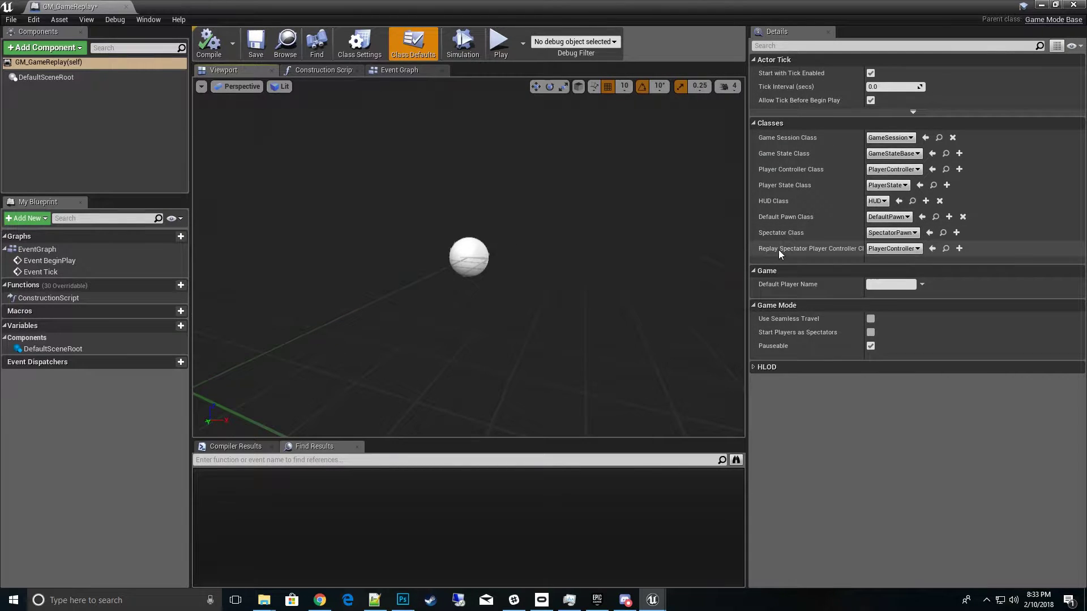
pyautogui.click(896, 251)
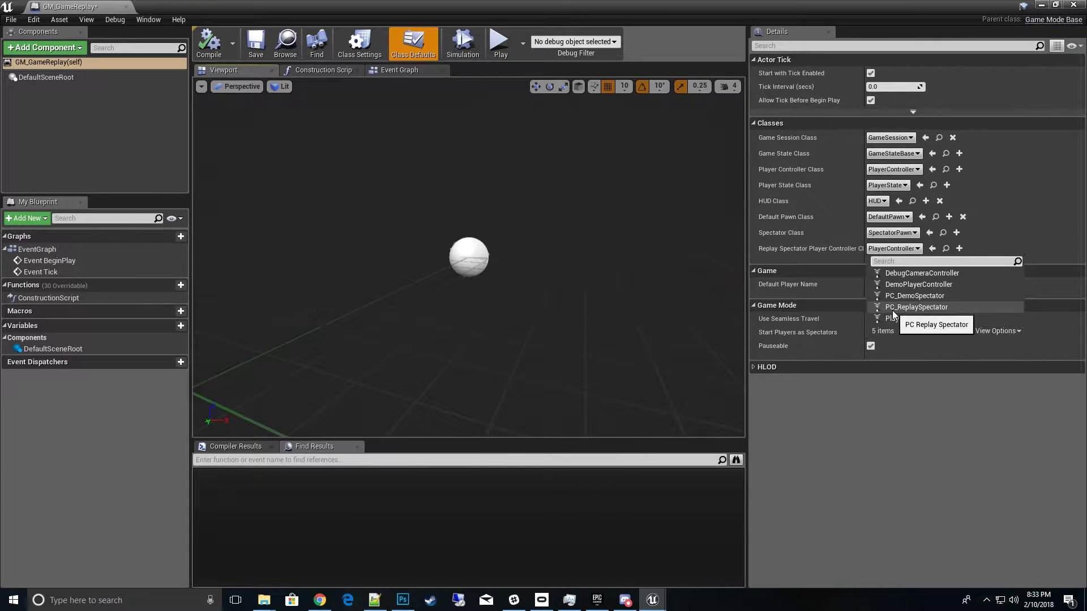
pyautogui.click(934, 308)
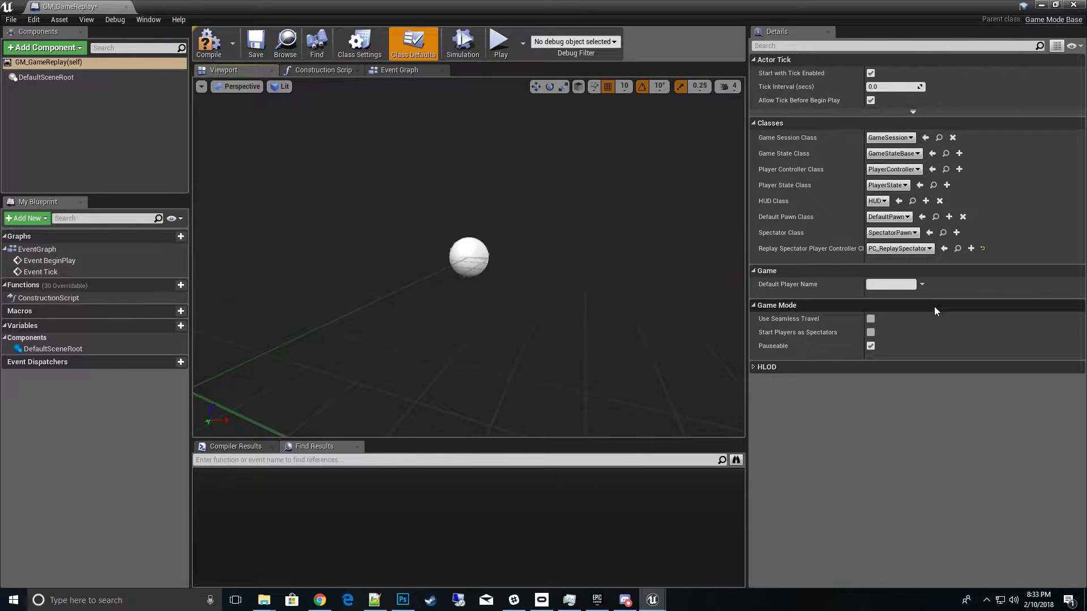
pyautogui.click(256, 44)
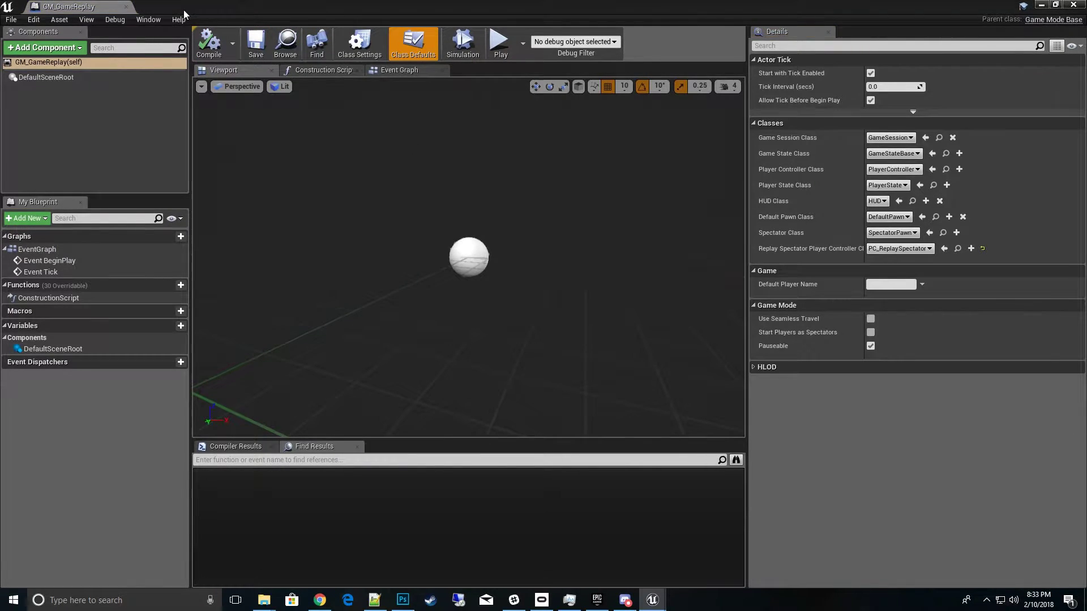
pyautogui.moveTo(168, 3); pyautogui.dragTo(83, 11)
pyautogui.click(74, 7)
# Assign GM_GameReplay as the map's GameMode Override in World Settings, then save all.
pyautogui.click(397, 447)
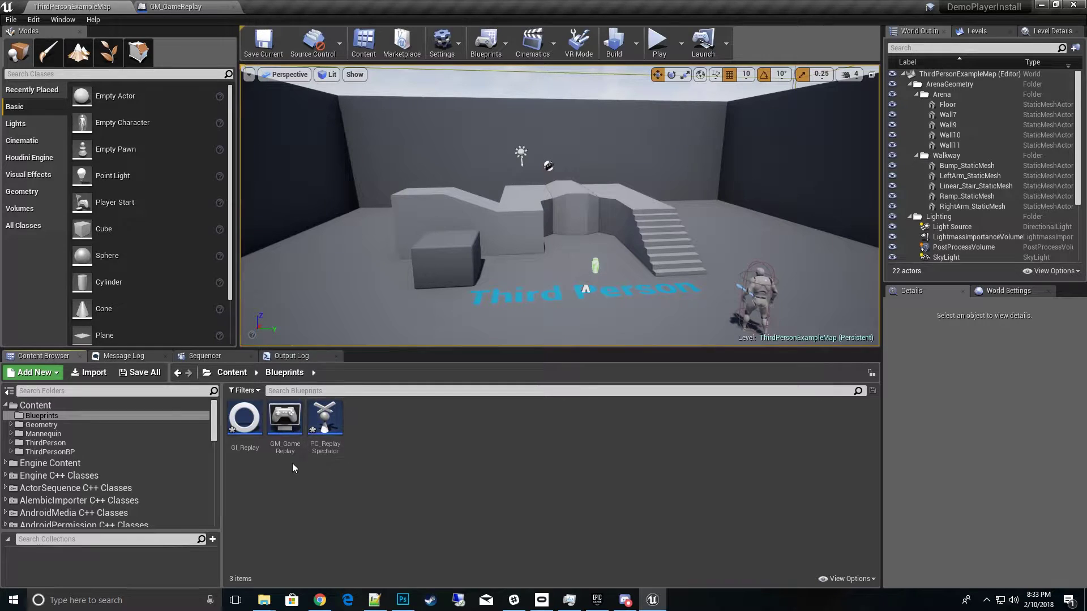
pyautogui.click(286, 423)
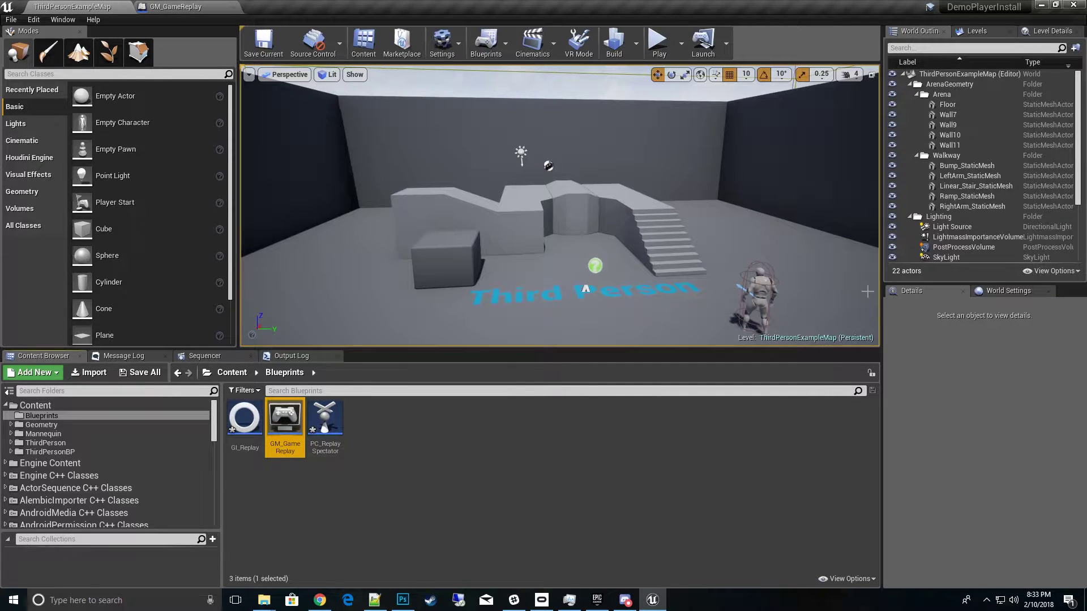
pyautogui.click(1000, 290)
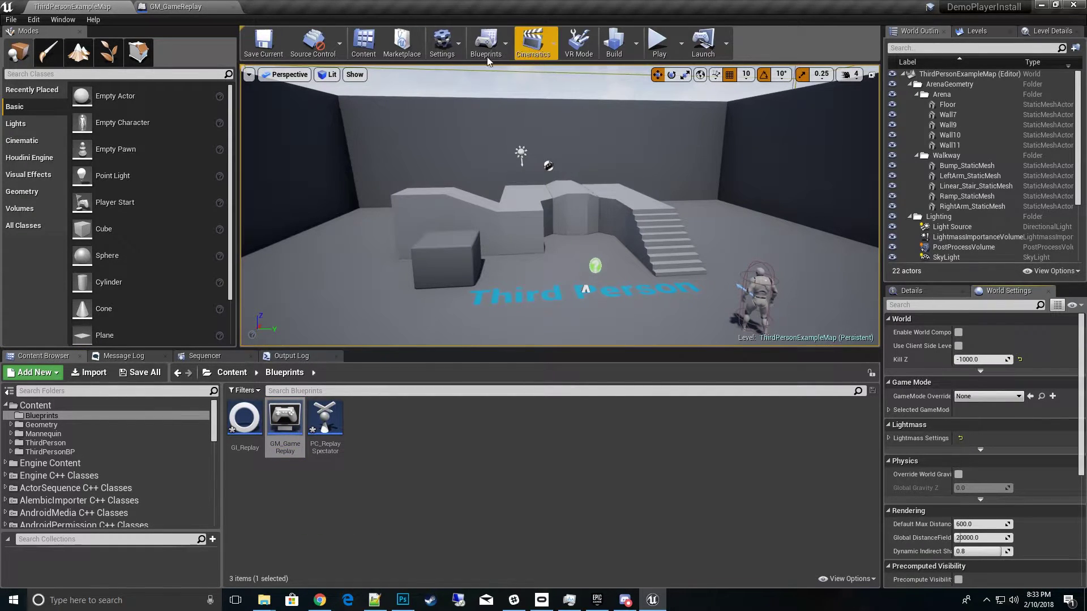
pyautogui.click(447, 42)
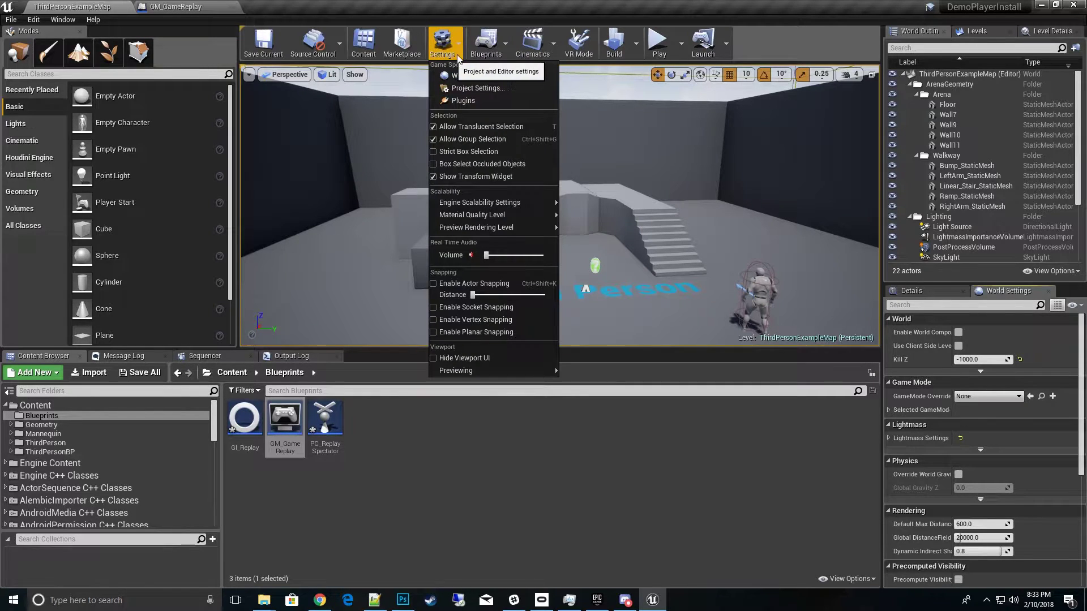
pyautogui.click(482, 79)
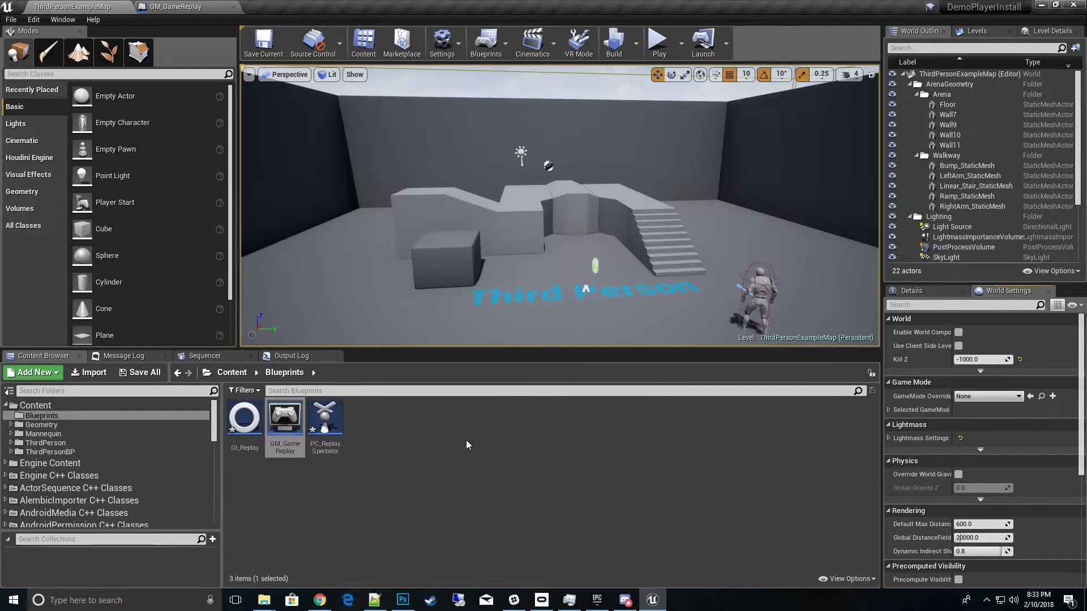
pyautogui.click(1031, 397)
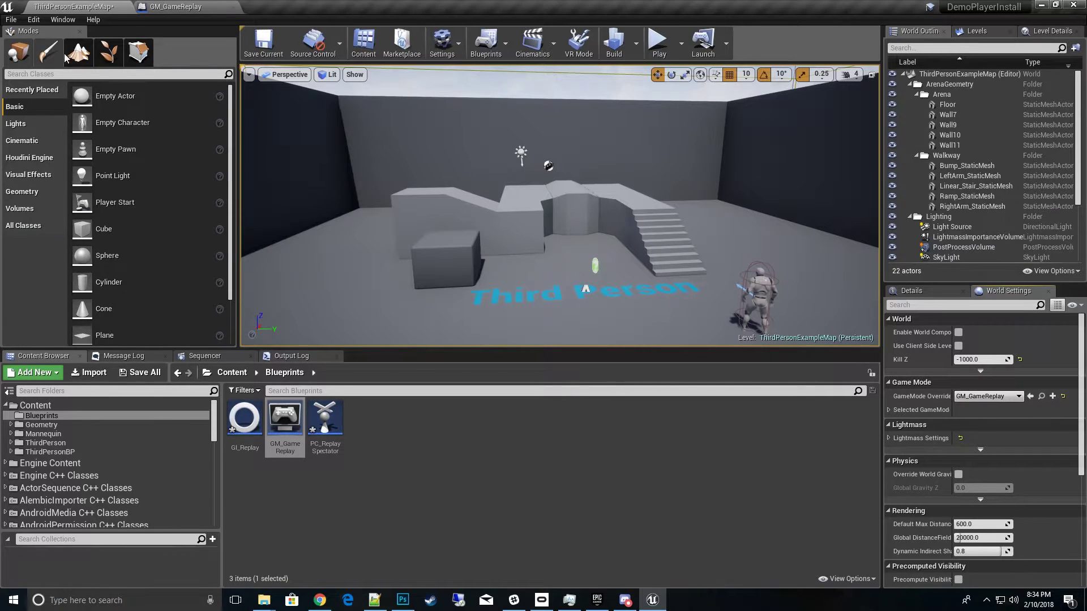
pyautogui.click(14, 20)
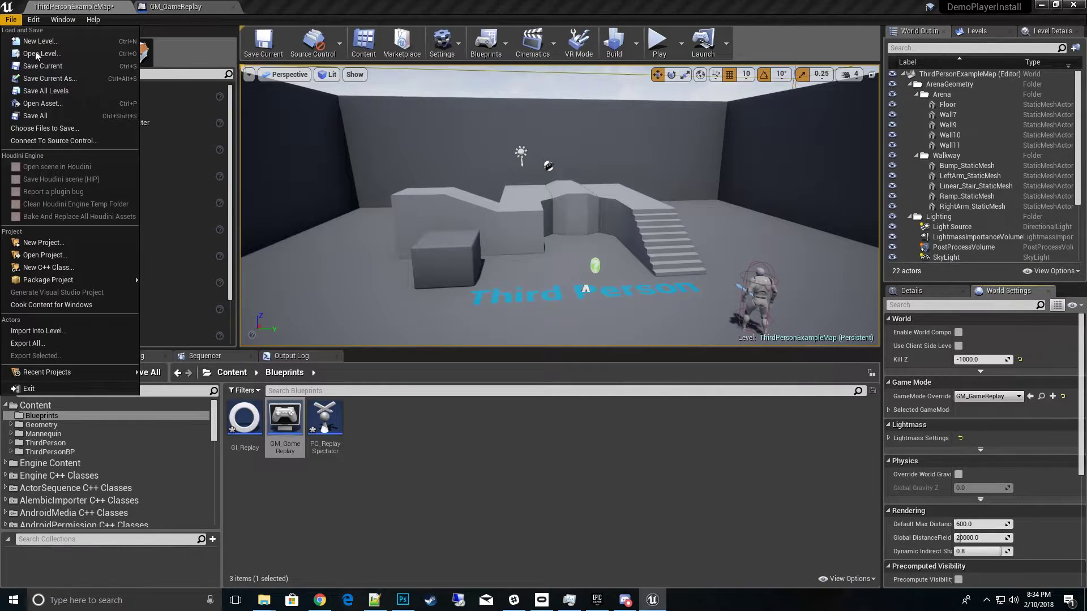
pyautogui.click(48, 117)
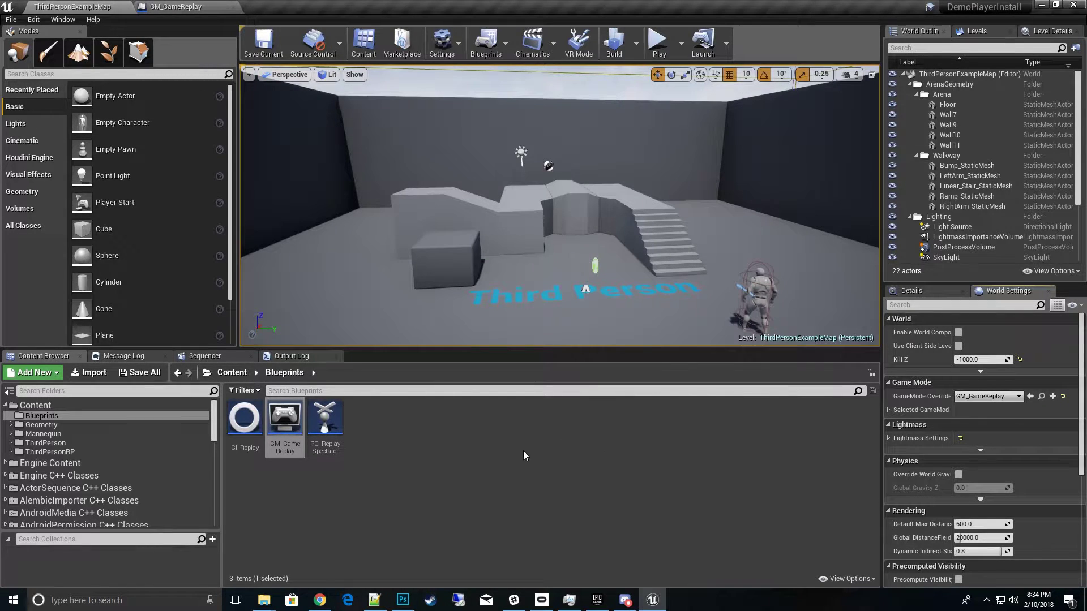
# Create a blueprint GS_Replay with parent DemoPlayerGameState and open it in its editor.
pyautogui.rightClick(418, 423)
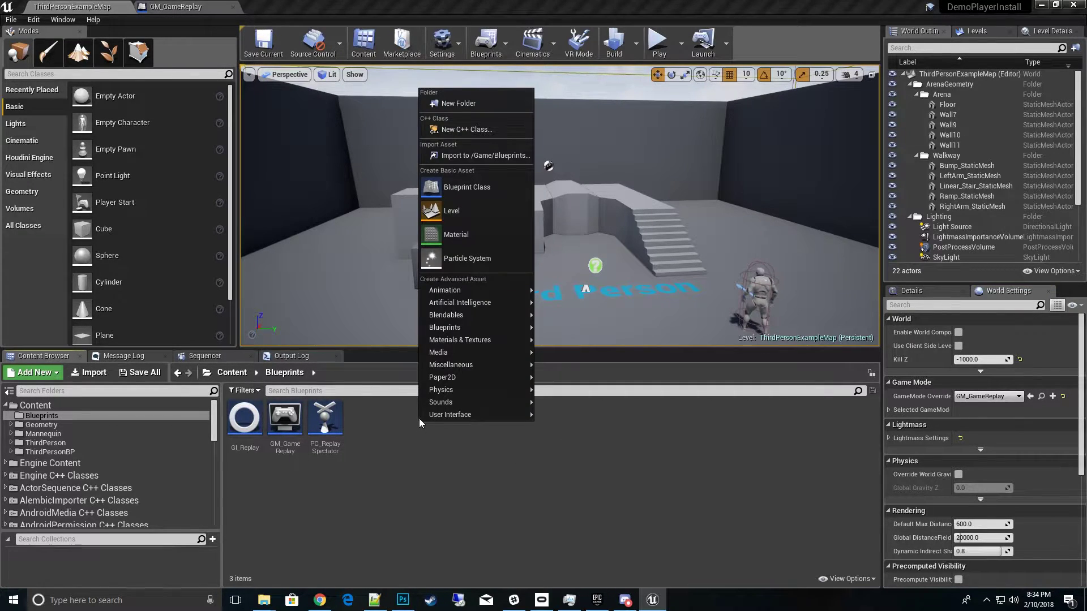
pyautogui.click(499, 184)
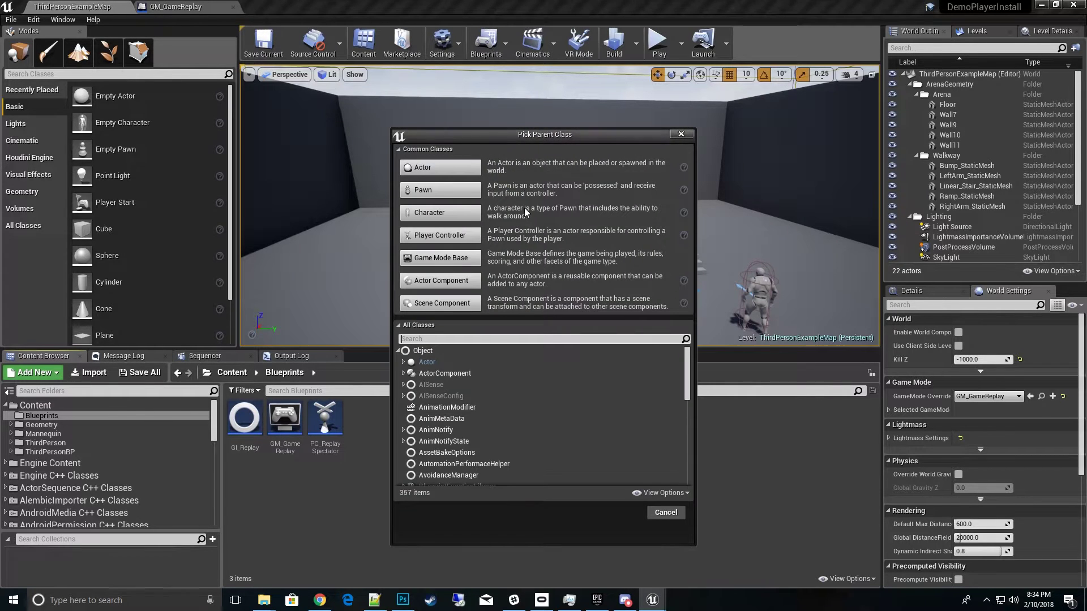
pyautogui.write('gamest')
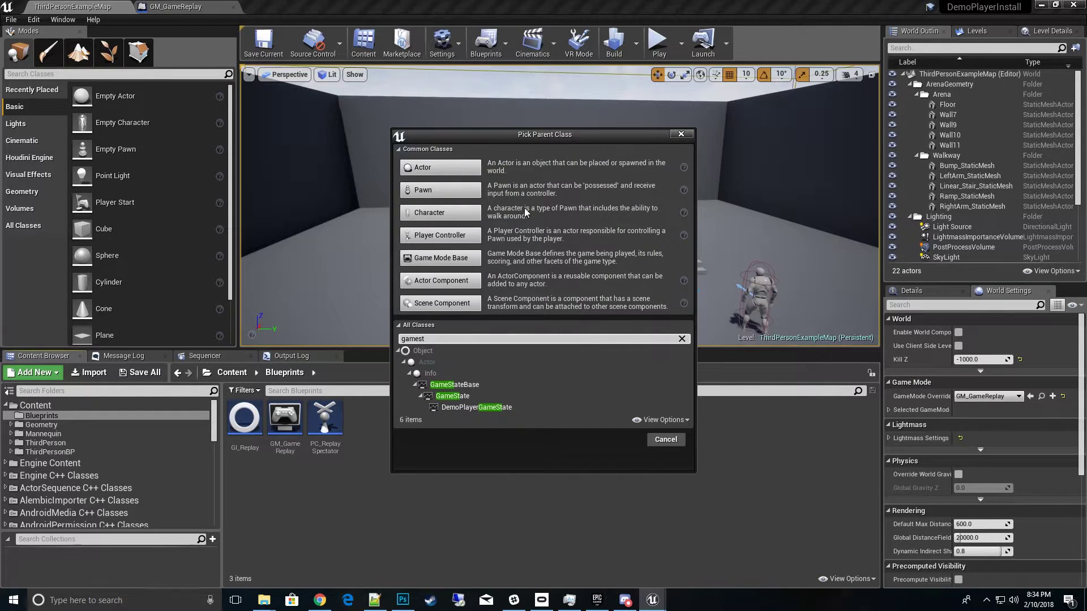
pyautogui.click(460, 409)
pyautogui.click(620, 440)
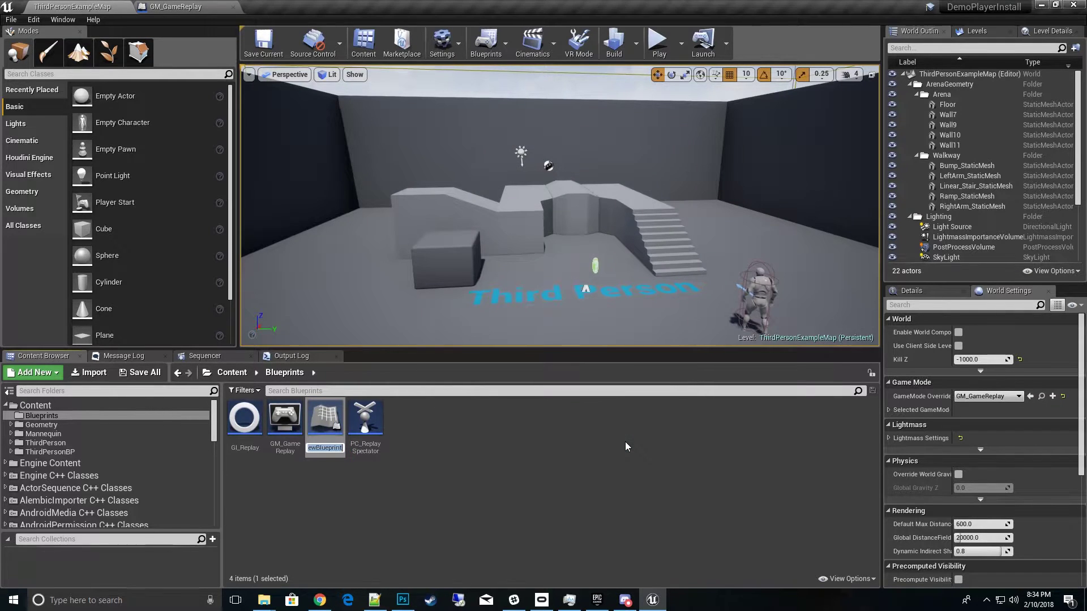
pyautogui.write('GS_Replay')
pyautogui.press('Return')
pyautogui.click(334, 425)
pyautogui.doubleClick(334, 422)
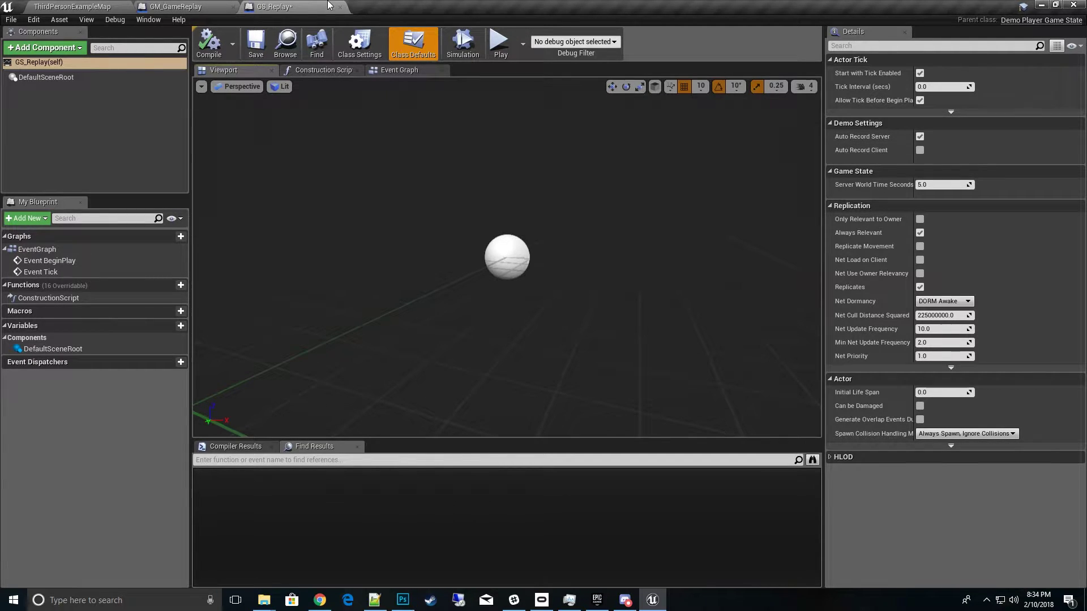
# Compile and save GS_Replay, then close the GS_Replay and GM_GameReplay editors.
pyautogui.click(199, 48)
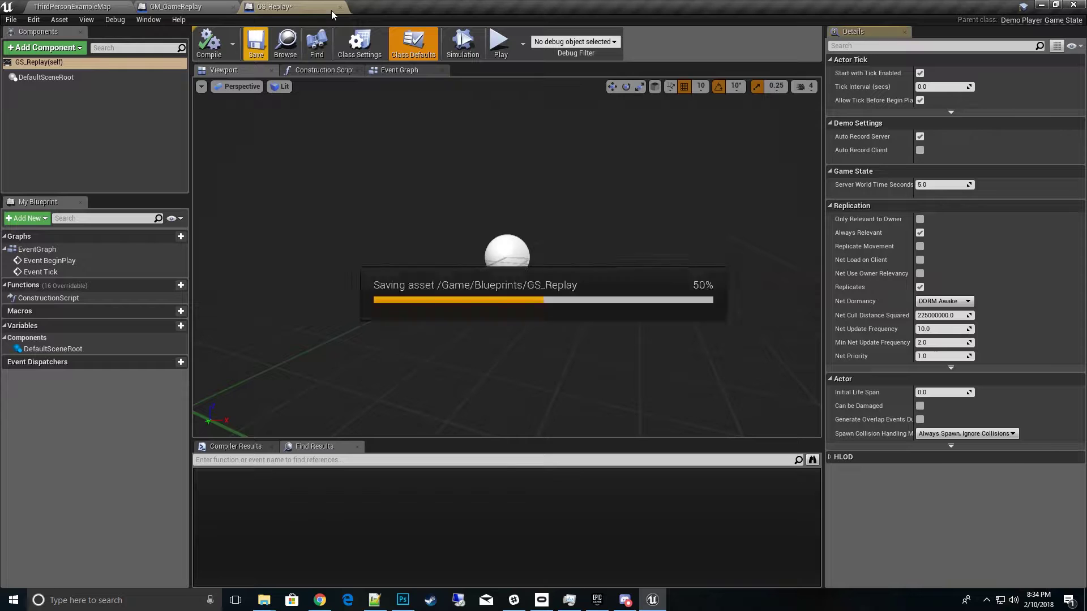
pyautogui.click(340, 7)
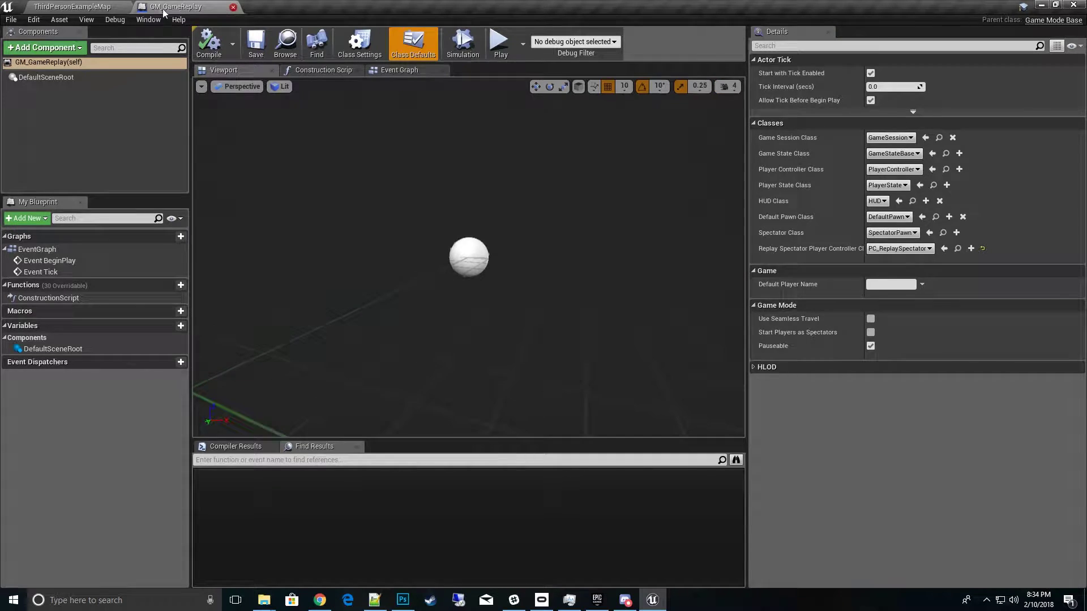
pyautogui.click(233, 7)
pyautogui.click(548, 499)
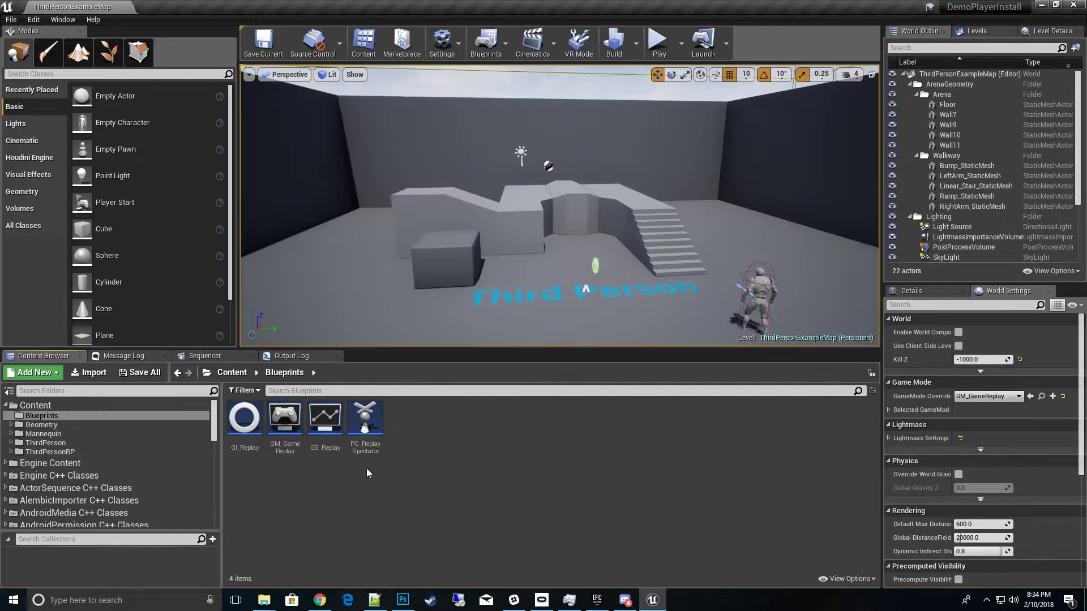
# Set GM_GameReplay's Game State Class to GS_Replay, save it, and return to ThirdPersonExampleMap.
pyautogui.click(286, 422)
pyautogui.doubleClick(288, 425)
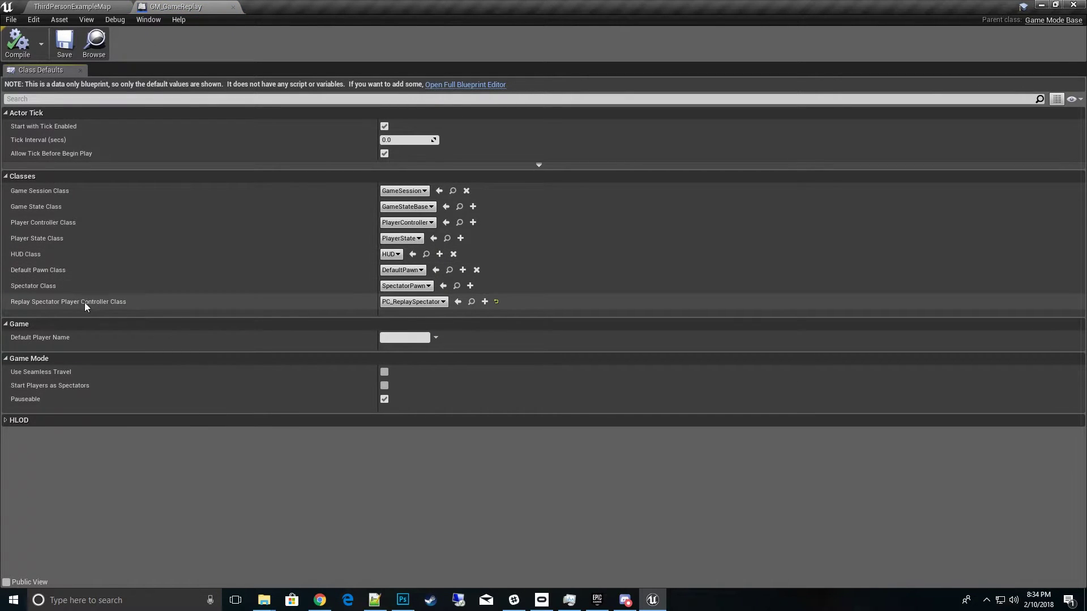
pyautogui.click(406, 206)
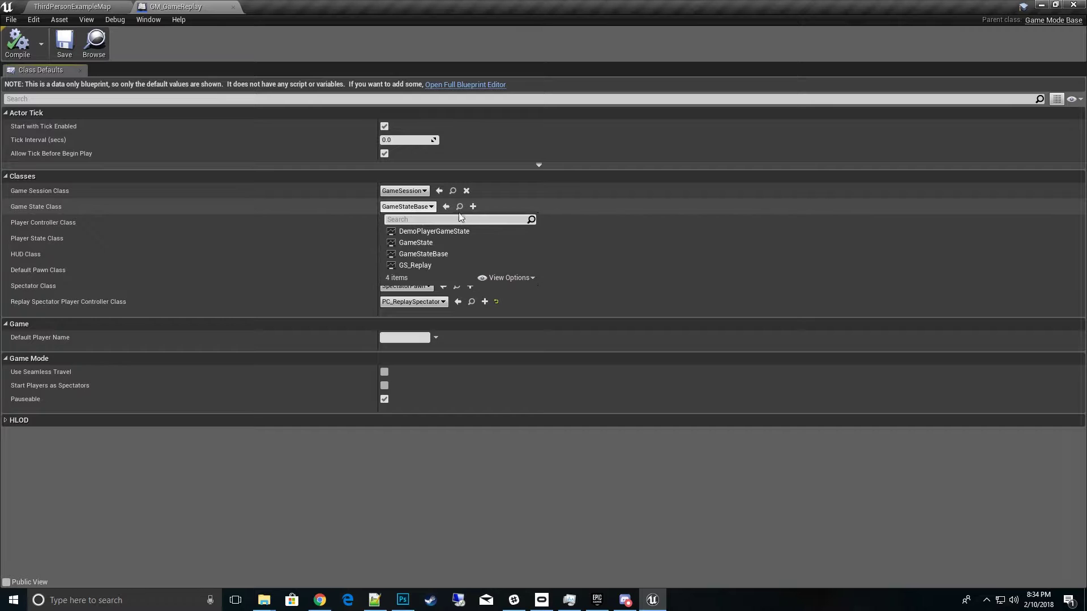
pyautogui.click(419, 268)
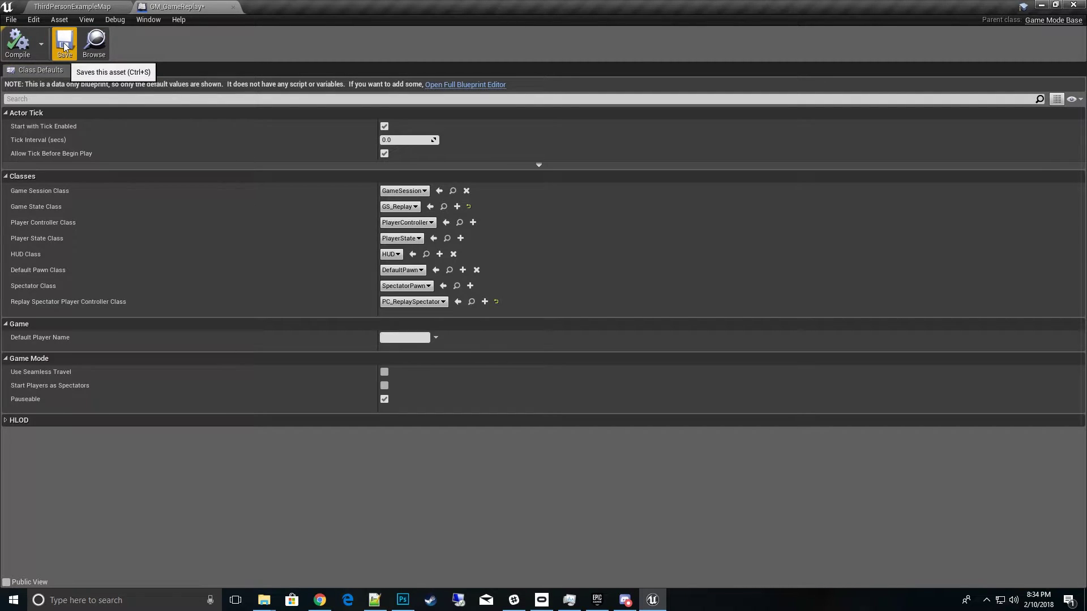
pyautogui.click(64, 45)
pyautogui.click(73, 7)
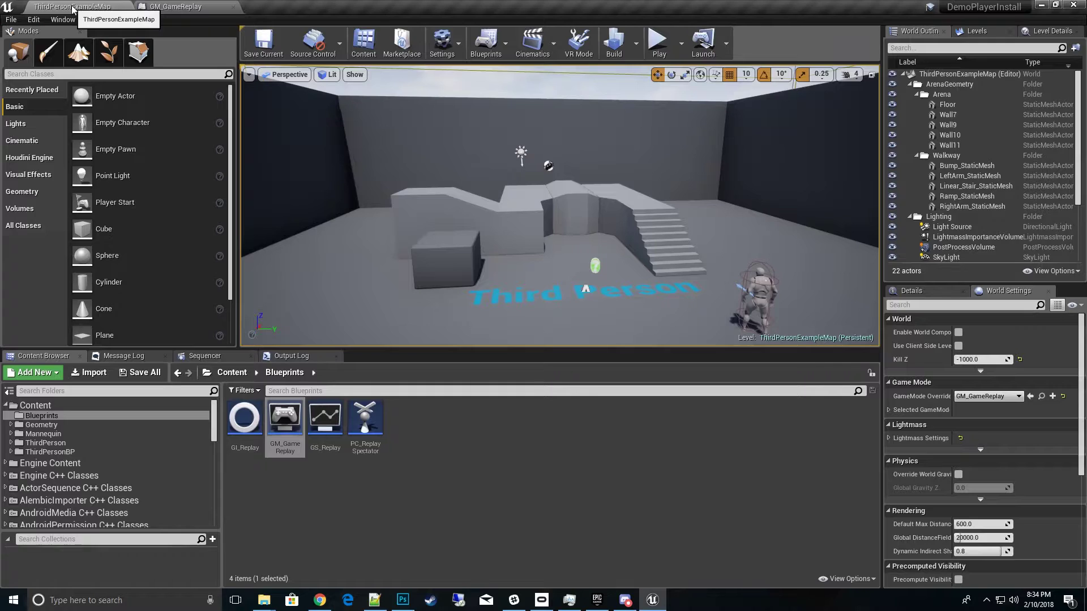
# Create a PS_Replay blueprint based on DemoPlayerState, then save with Ctrl+S.
pyautogui.rightClick(433, 468)
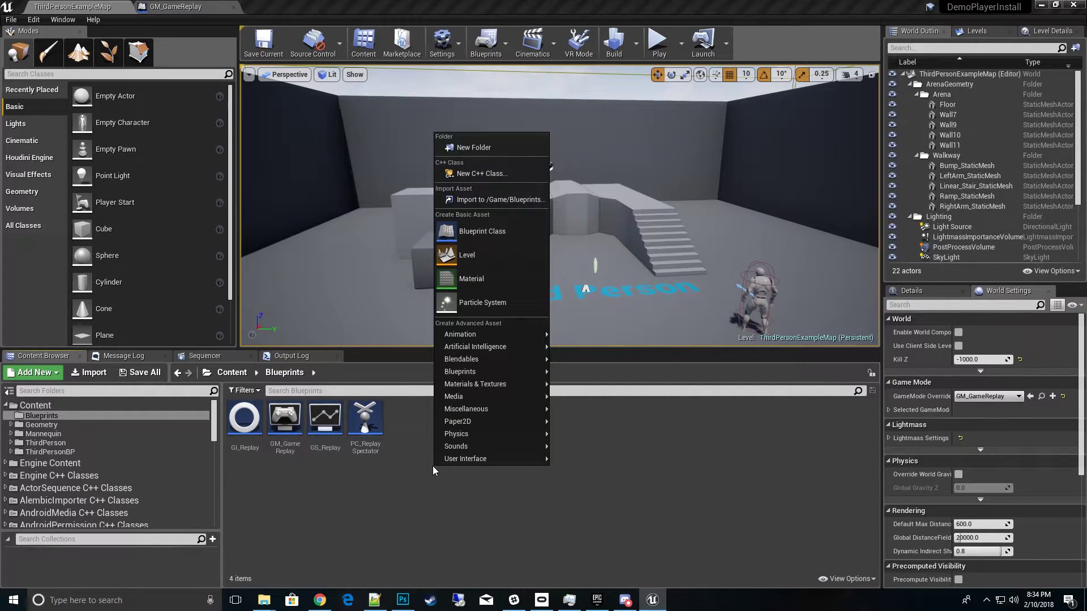
pyautogui.click(508, 234)
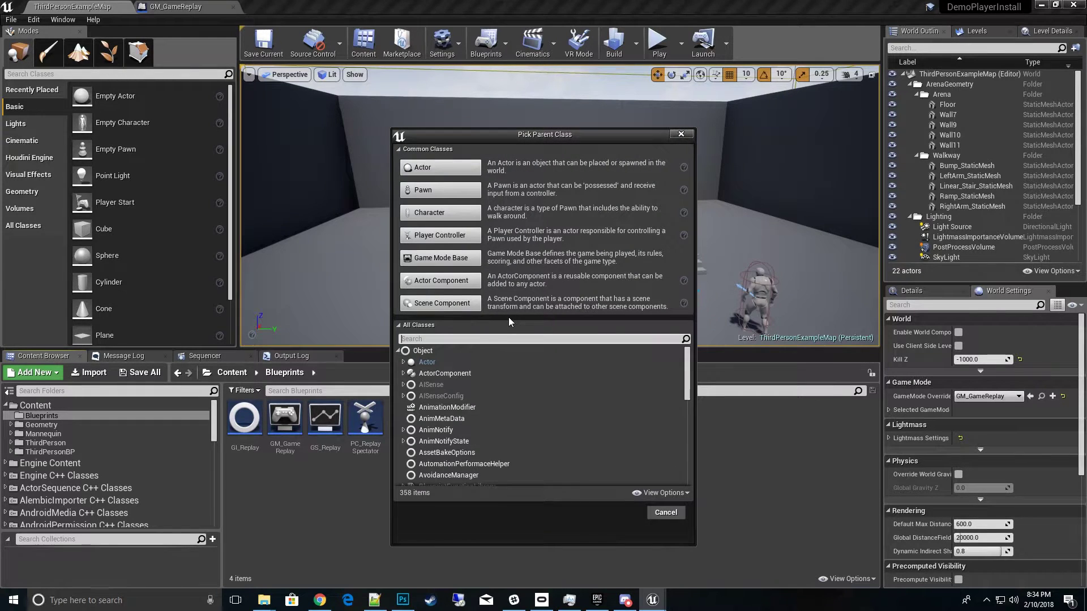
pyautogui.write('playst')
pyautogui.press('BackSpace')
pyautogui.press('BackSpace')
pyautogui.write('erst')
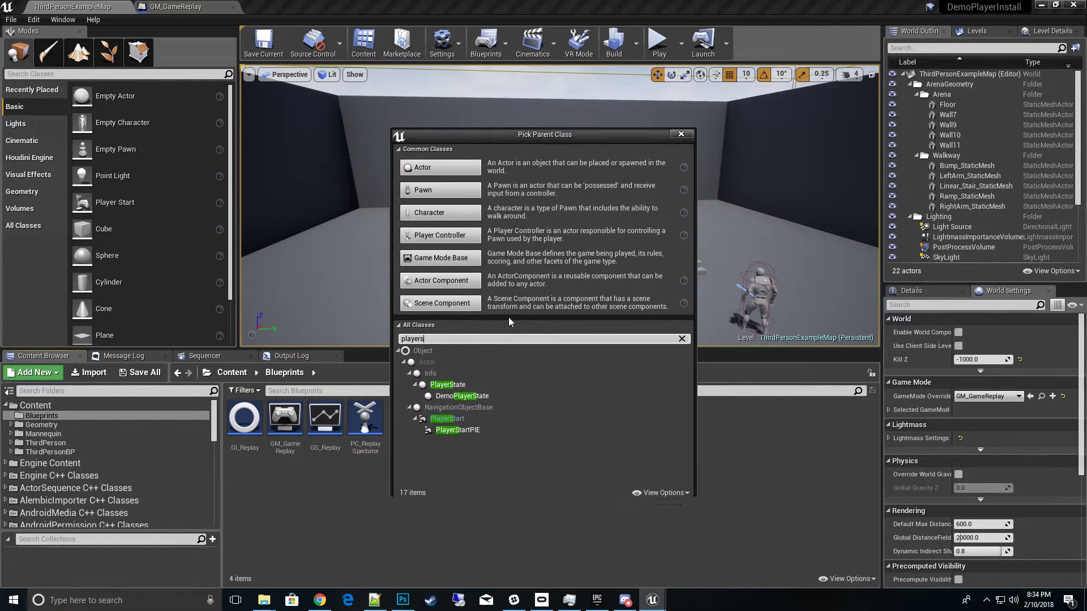
pyautogui.click(473, 395)
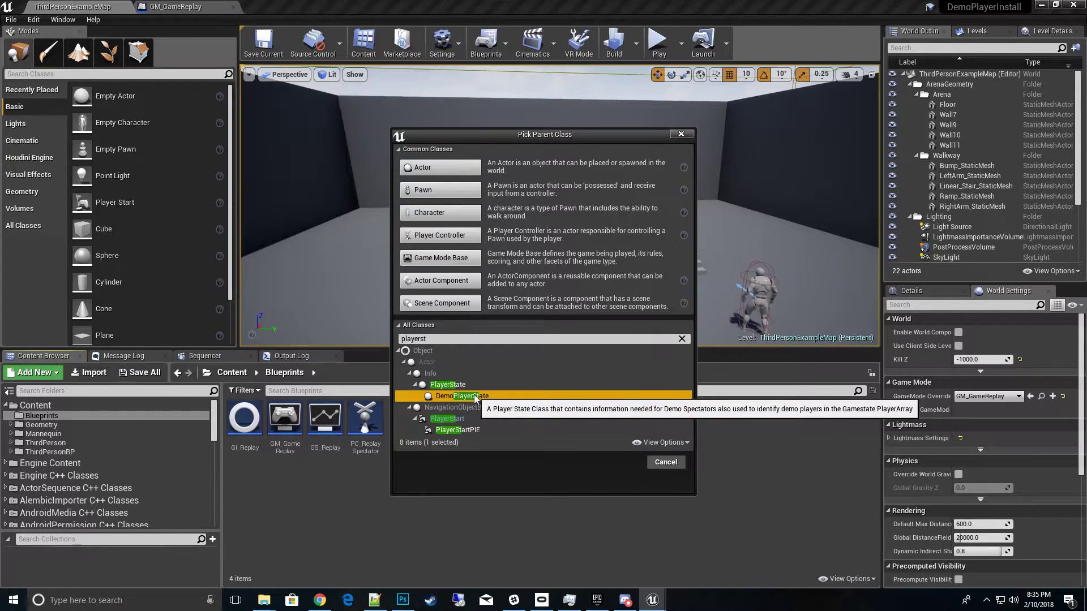
pyautogui.click(621, 462)
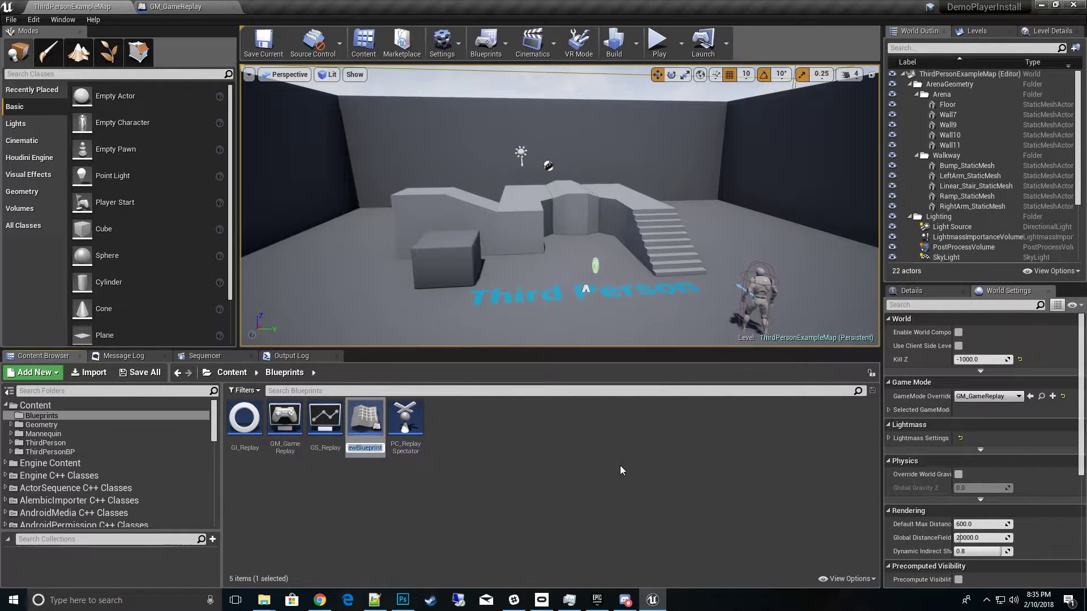
pyautogui.write('PS_Replay')
pyautogui.press('Return')
pyautogui.click(600, 506)
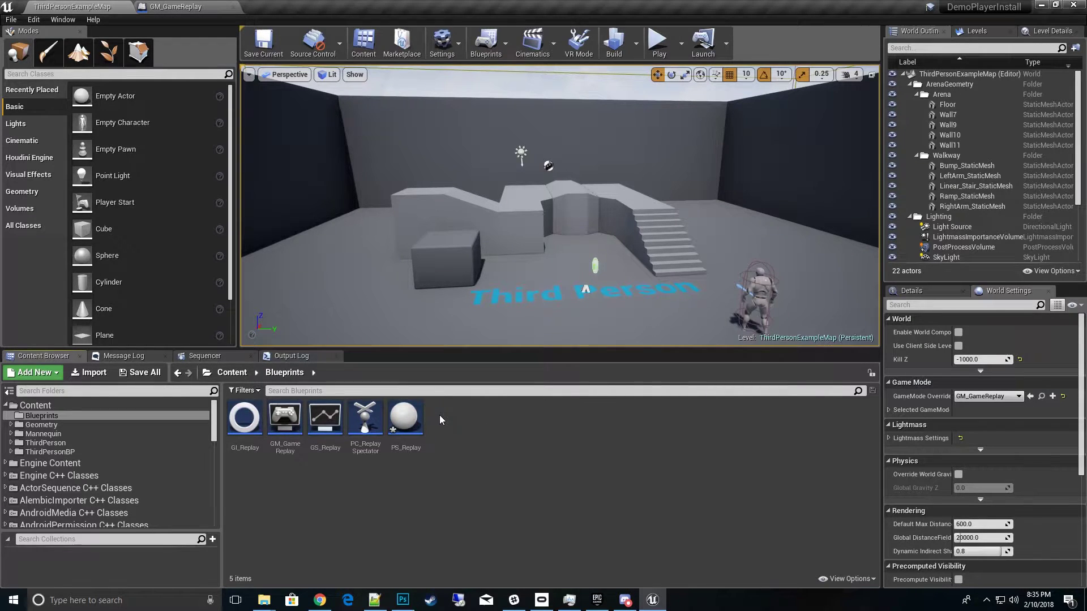
pyautogui.hotkey('ctrl', 's')
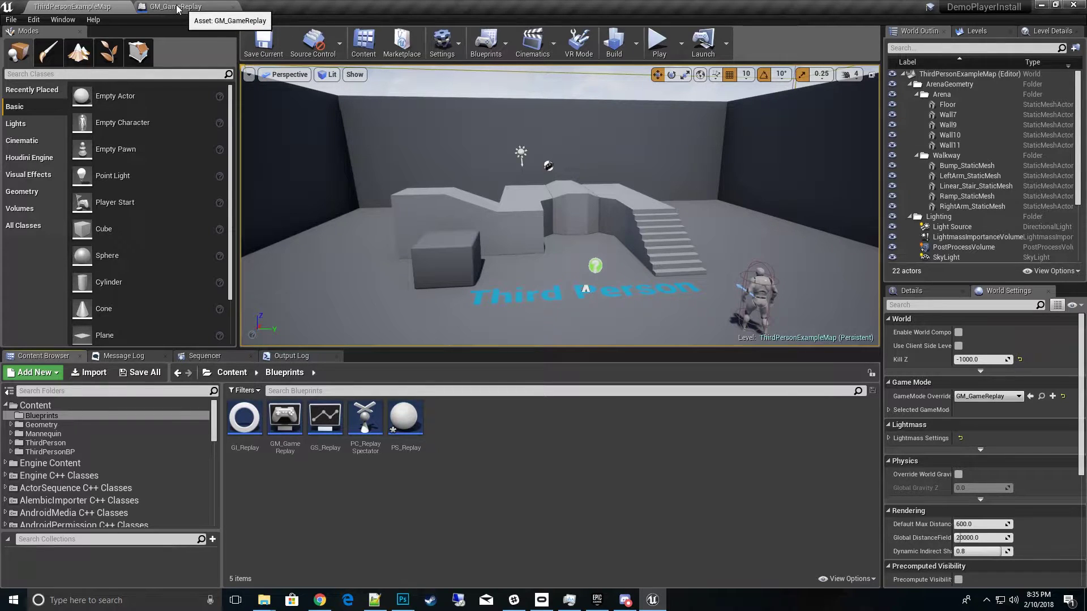
# Set GM_GameReplay's Player State Class to PS_Replay, compile, save, and close its editor.
pyautogui.click(178, 9)
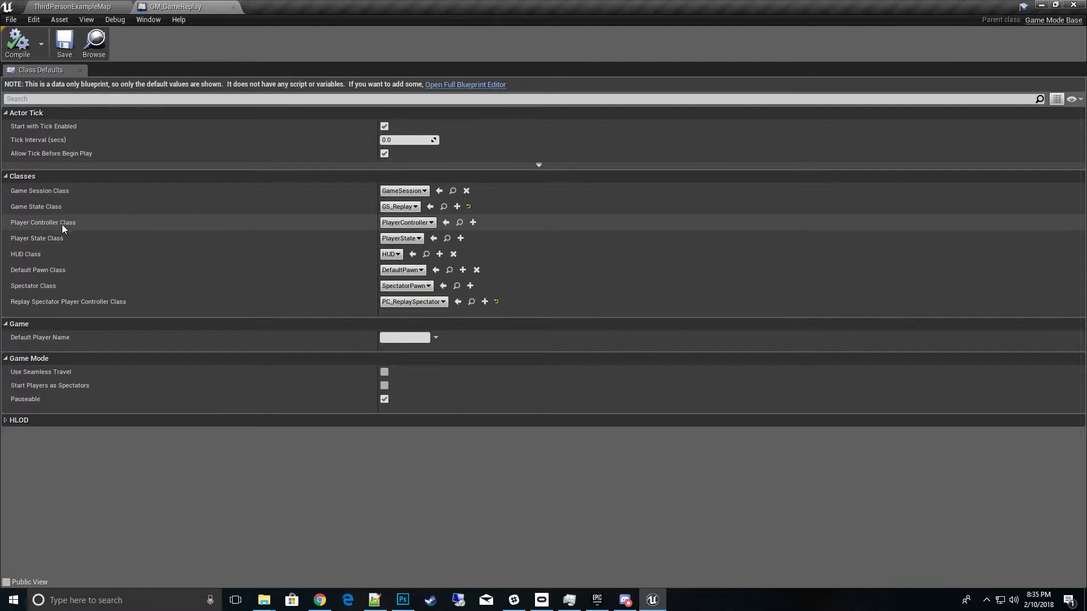
pyautogui.click(416, 239)
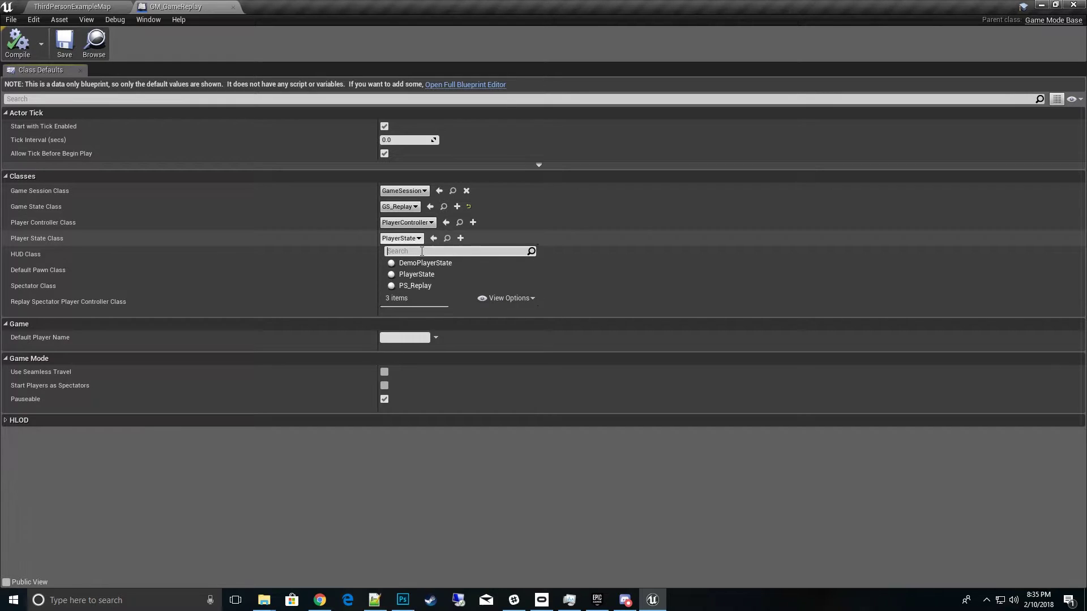
pyautogui.click(421, 286)
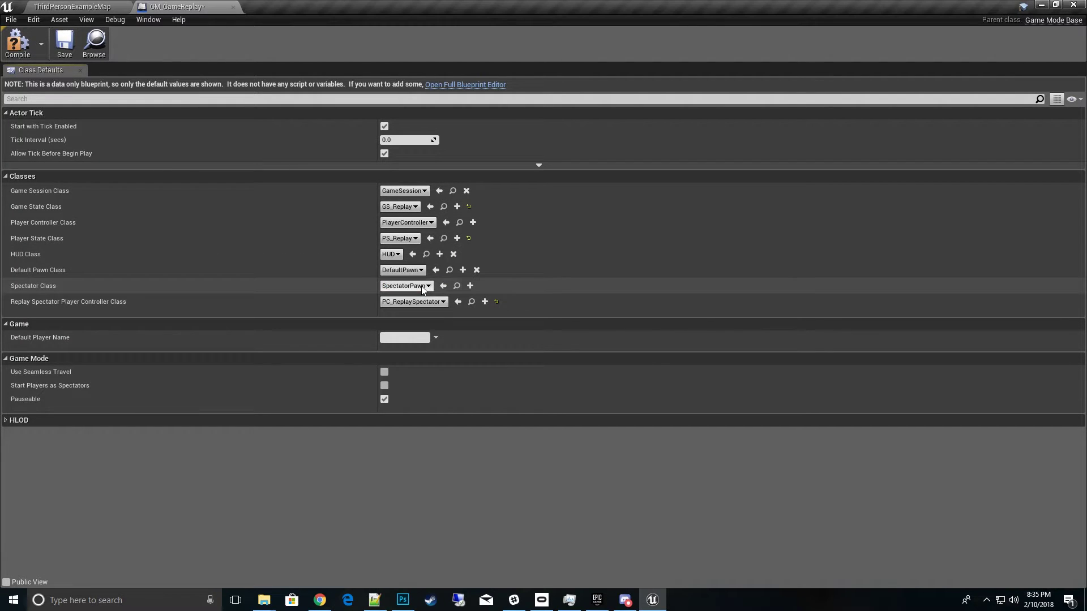
pyautogui.click(18, 43)
pyautogui.click(64, 44)
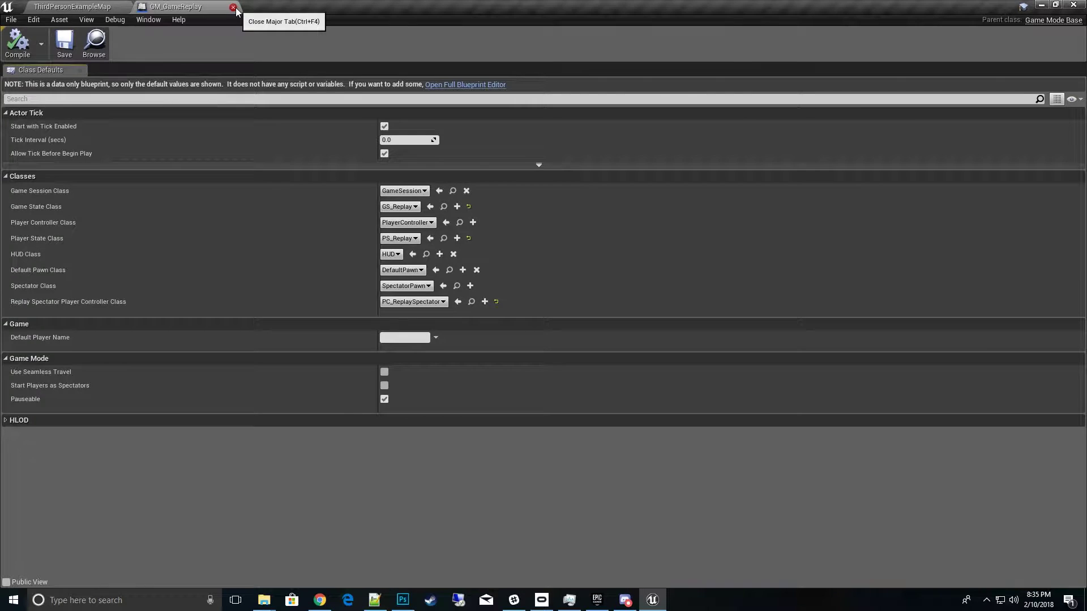
pyautogui.click(233, 7)
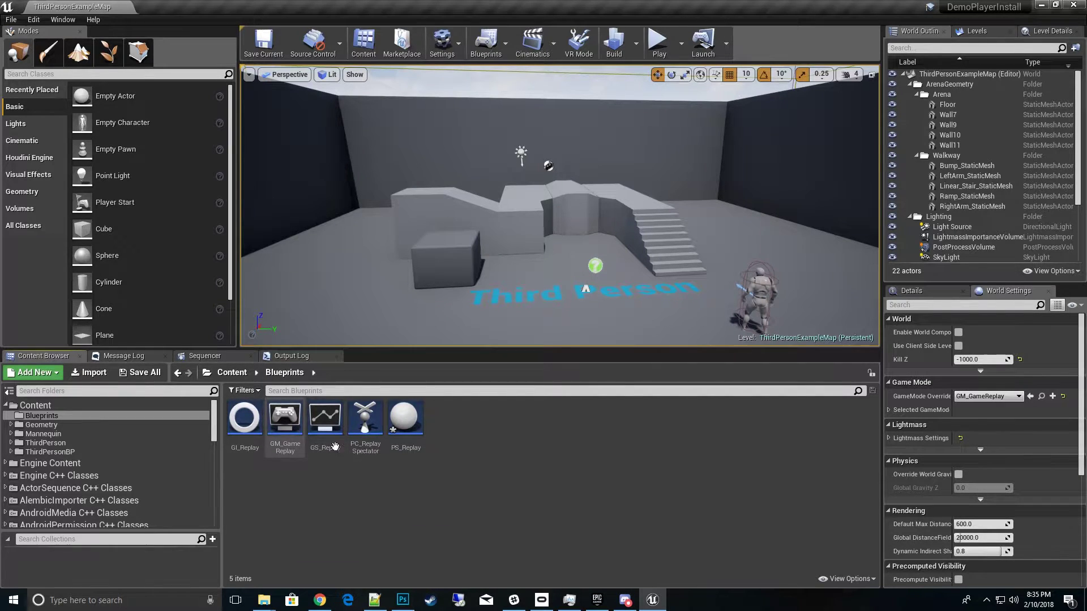
# Switch GM_GameReplay's Player State Class to DemoPlayerState, compile, save, close it, and select PS_Replay.
pyautogui.moveTo(414, 440)
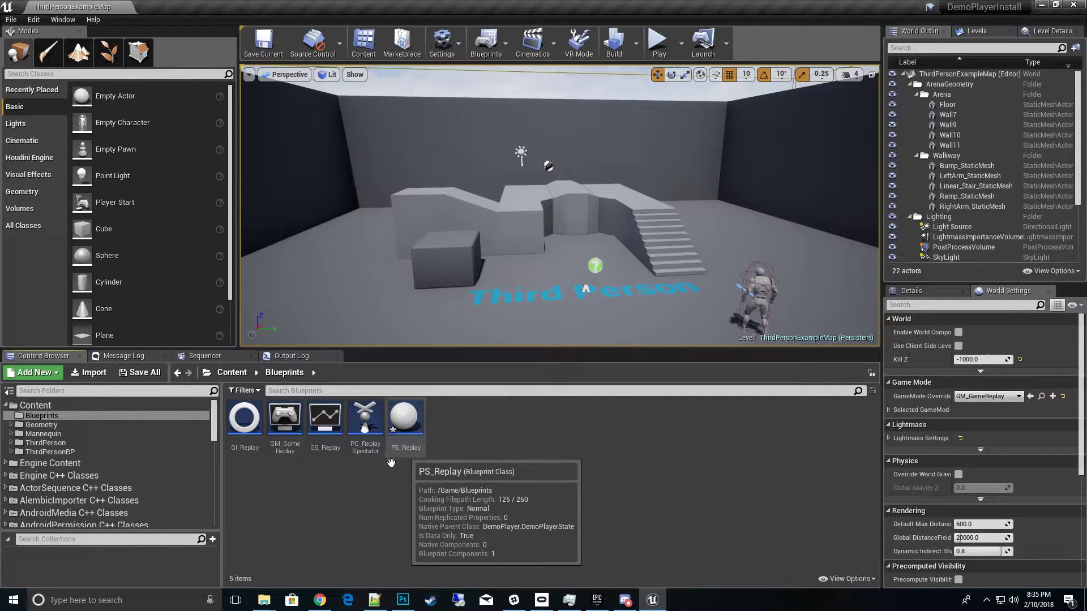
pyautogui.doubleClick(282, 434)
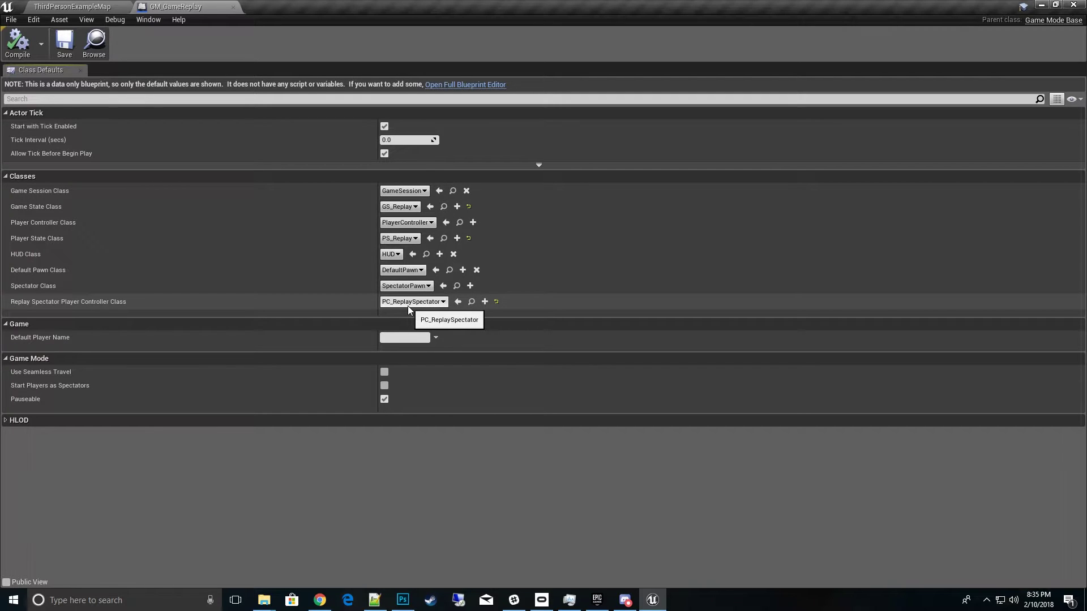
pyautogui.click(401, 243)
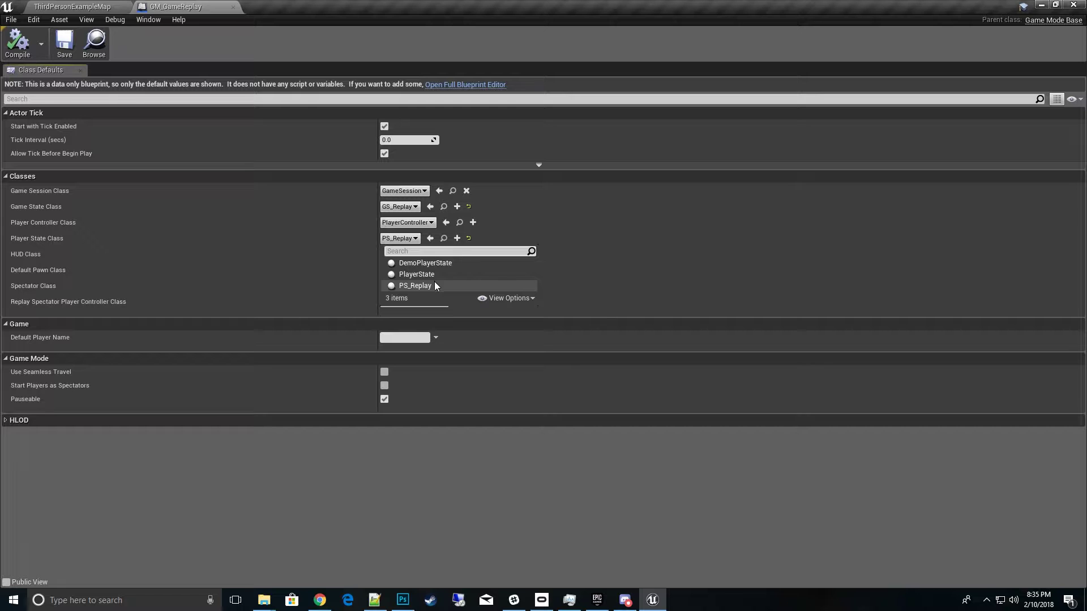
pyautogui.click(433, 264)
pyautogui.click(16, 44)
pyautogui.click(65, 44)
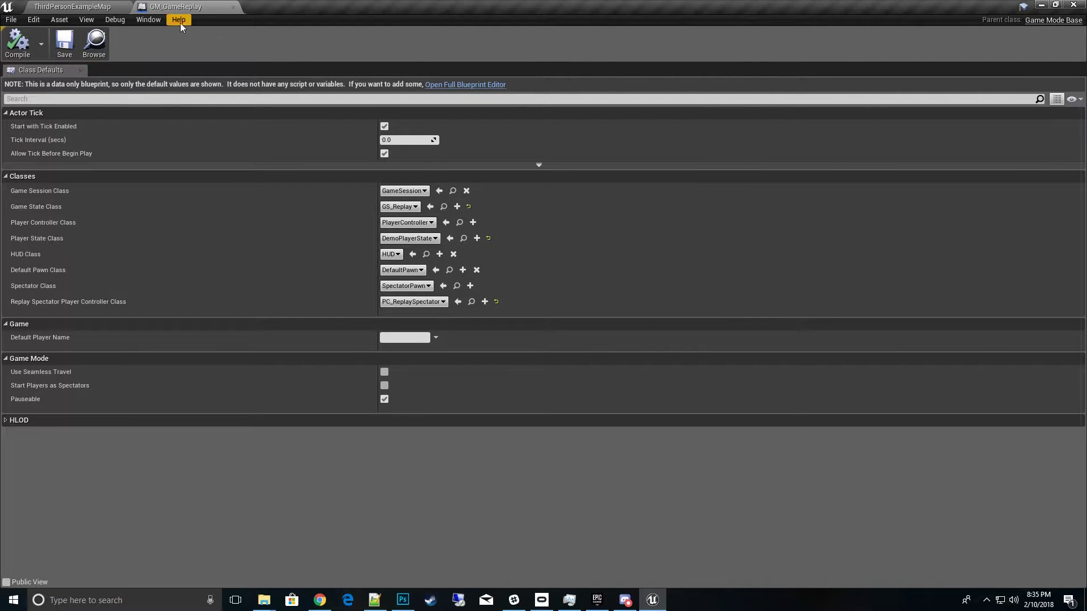
pyautogui.click(221, 8)
pyautogui.click(411, 425)
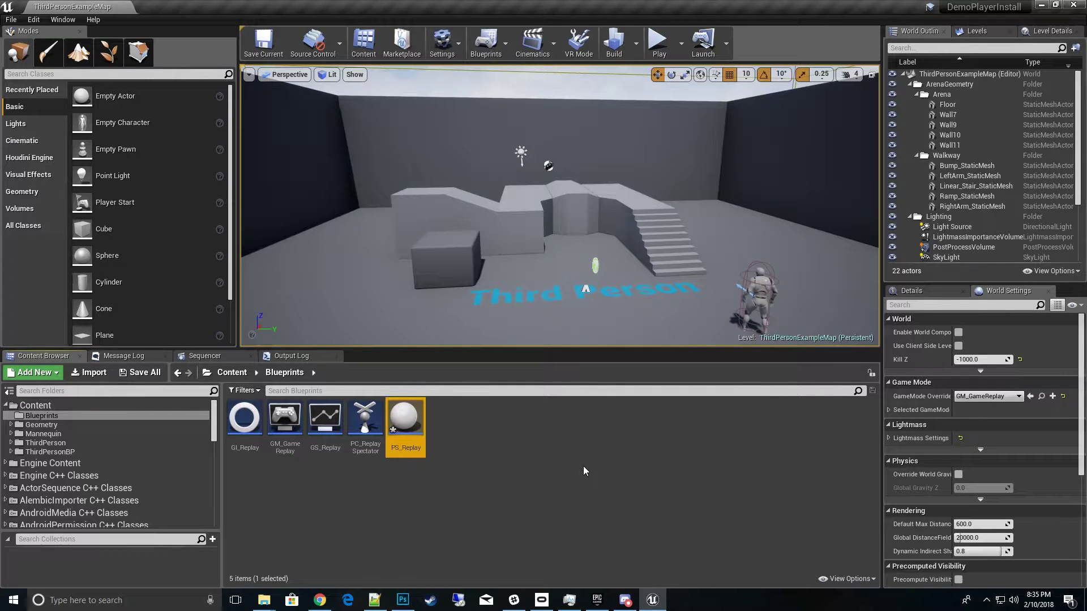
# Delete the PS_Replay asset, confirming the deletion, then look through the File menu.
pyautogui.press('Delete')
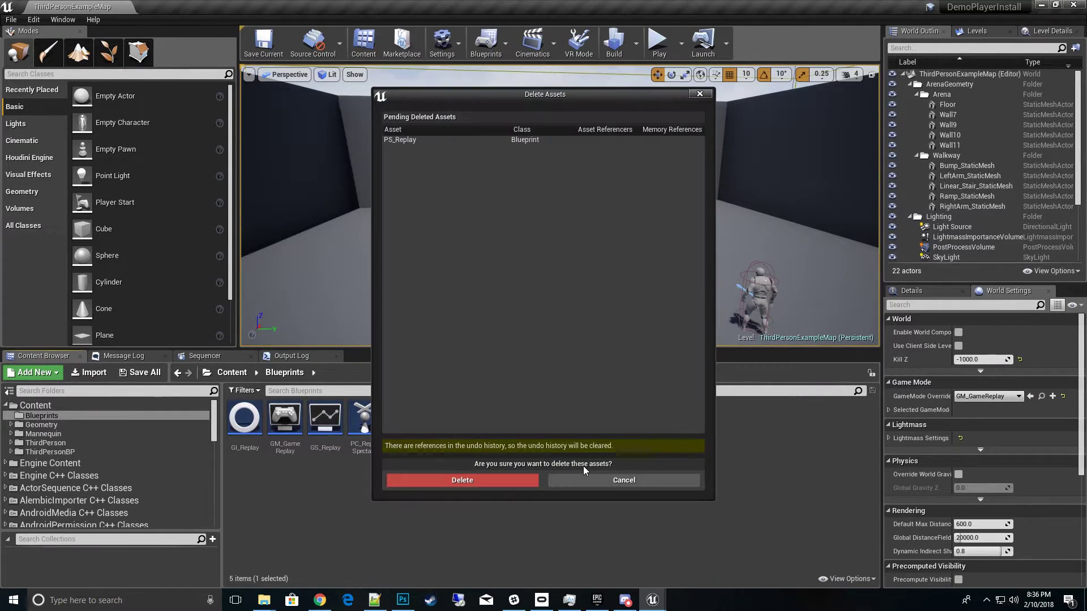
pyautogui.click(496, 479)
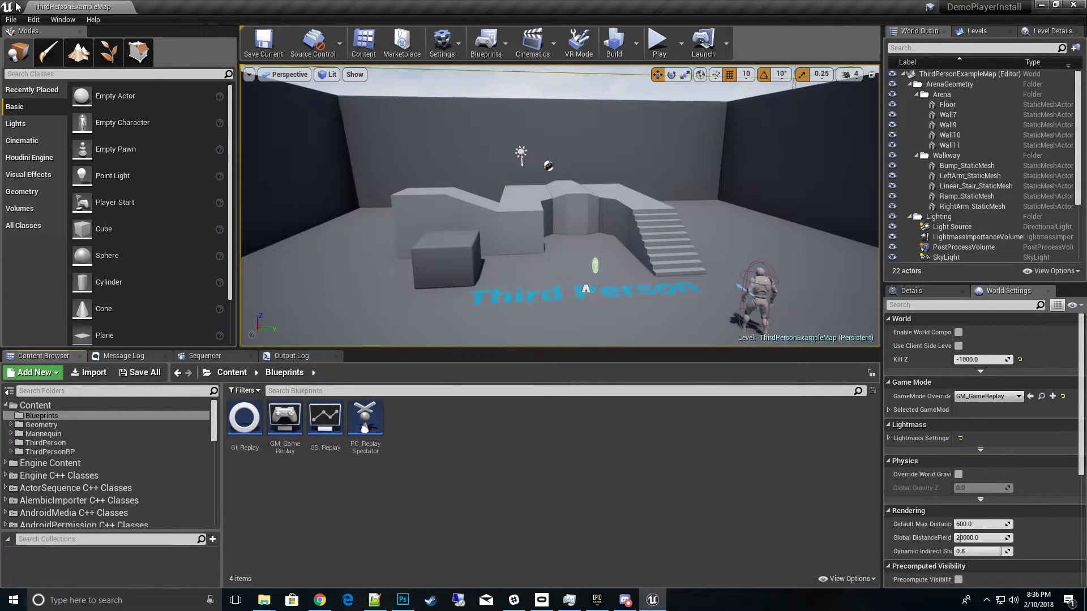
pyautogui.click(11, 19)
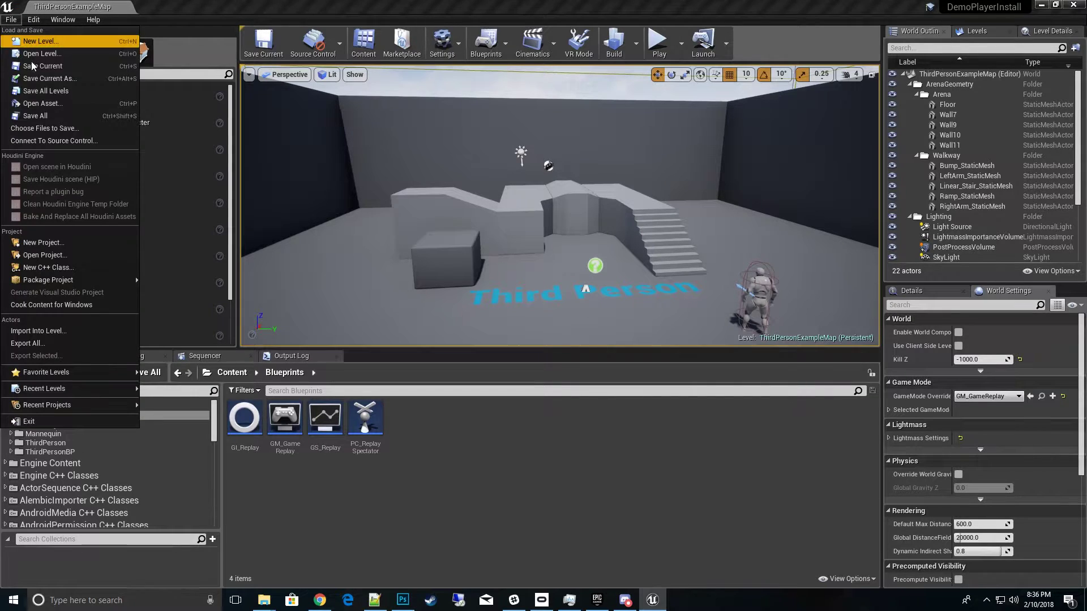
pyautogui.click(40, 113)
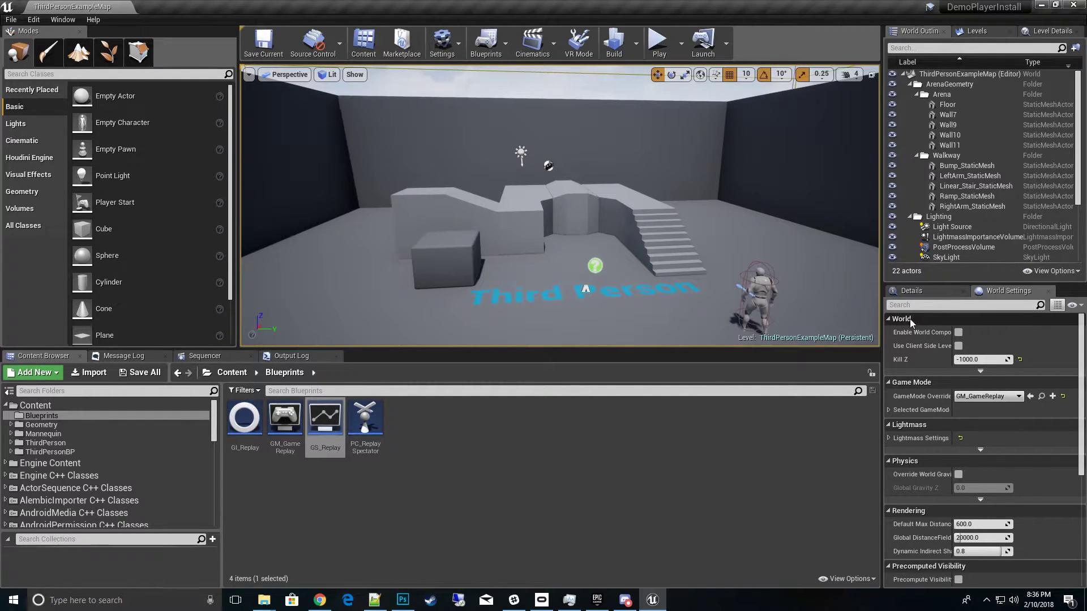
# Create a new Player Controller blueprint class named PC_Game.
pyautogui.rightClick(451, 421)
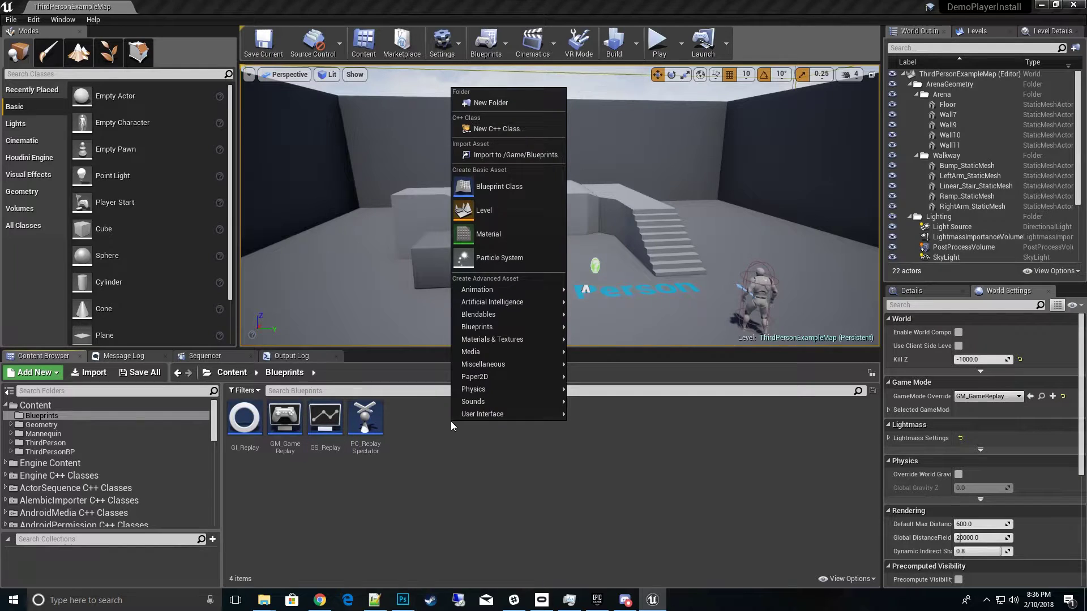
pyautogui.click(522, 192)
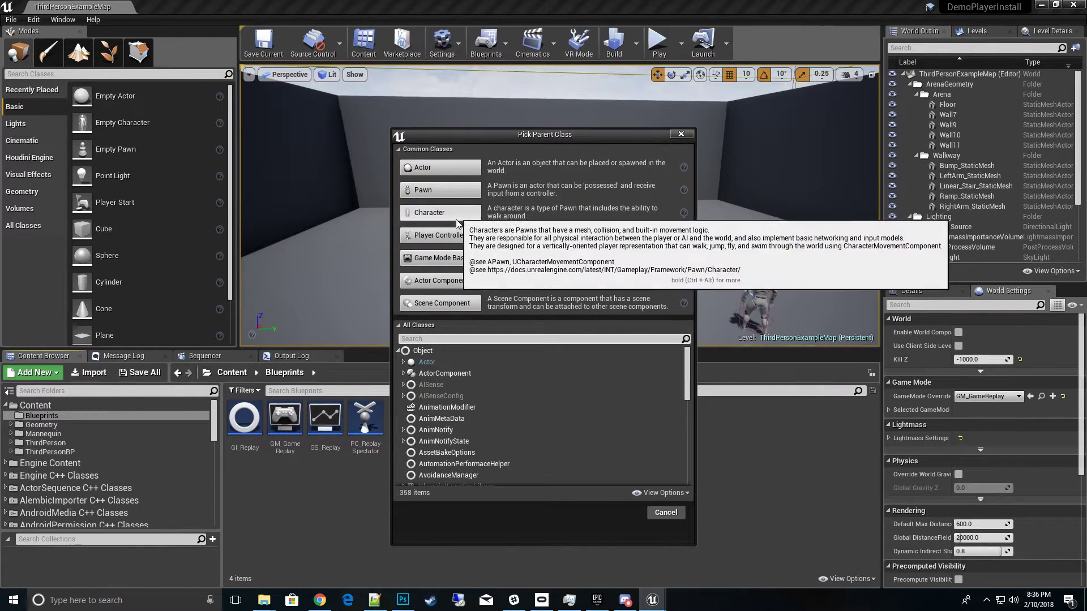
pyautogui.click(447, 235)
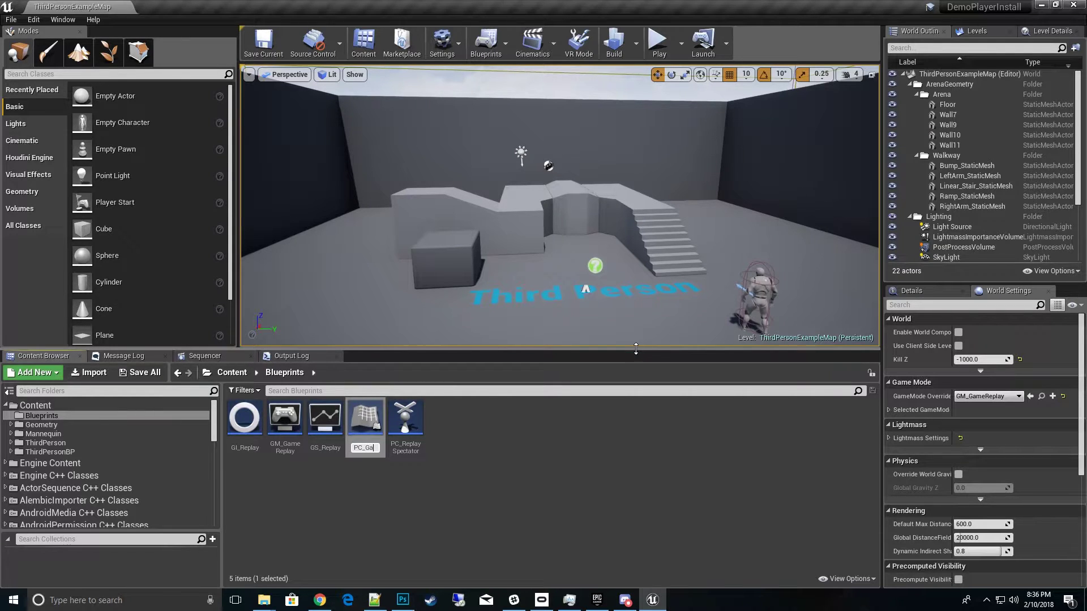
pyautogui.press('Return')
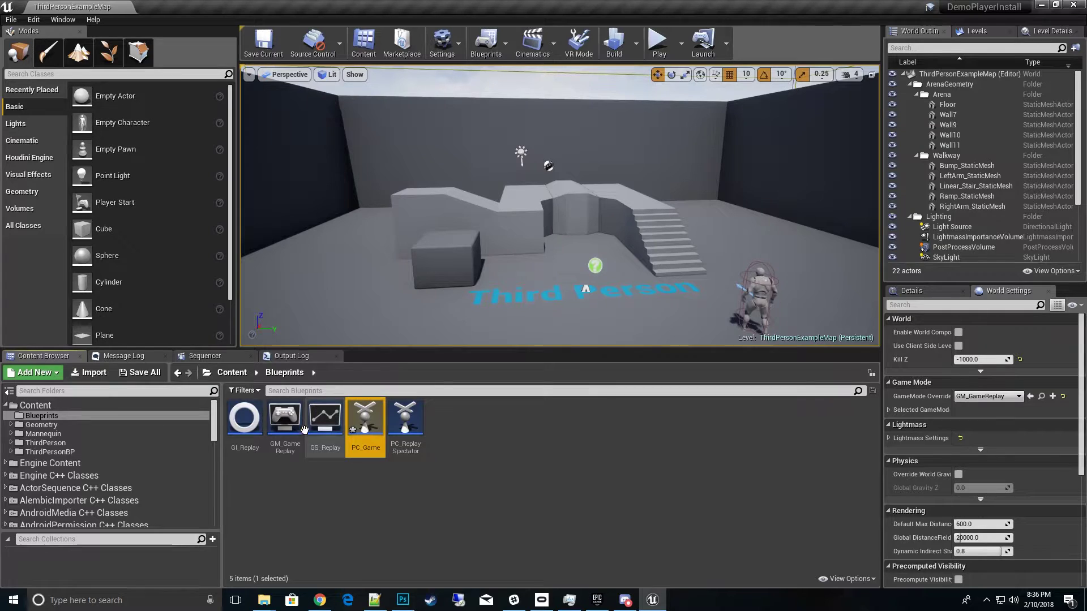
# Set GM_GameReplay's Player Controller Class to PC_Game and save, then open PC_Game docked in the main window.
pyautogui.doubleClick(285, 422)
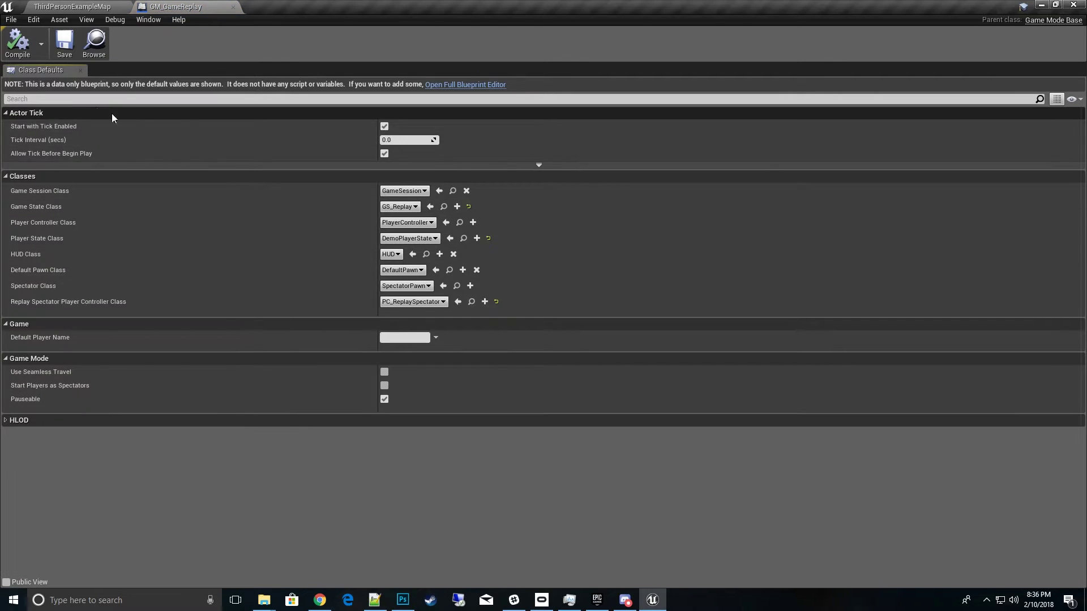
pyautogui.click(406, 222)
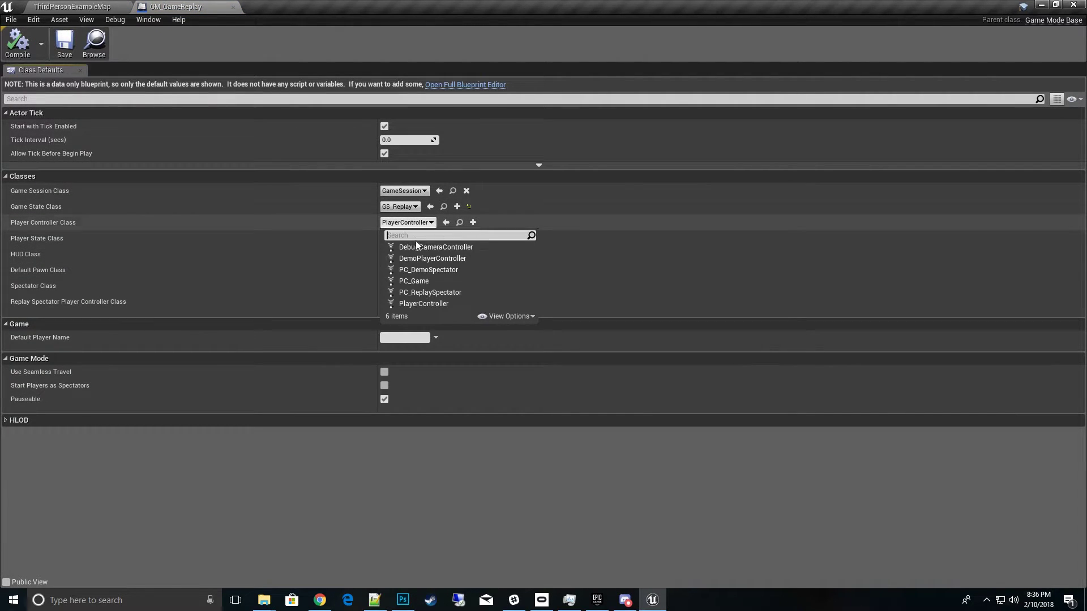
pyautogui.click(441, 281)
pyautogui.click(14, 52)
pyautogui.click(64, 43)
pyautogui.click(233, 7)
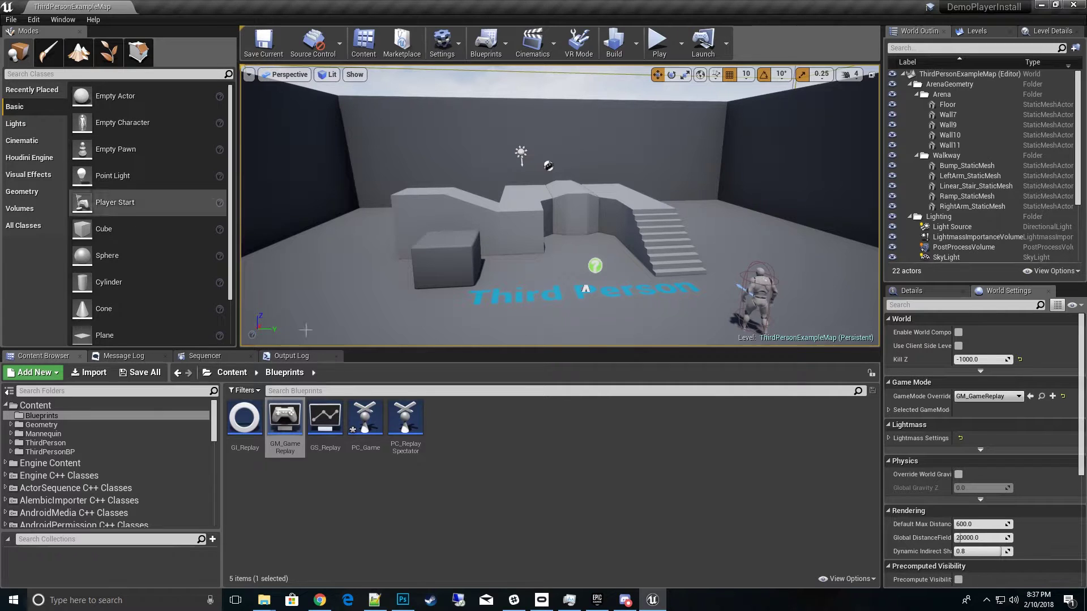
pyautogui.doubleClick(365, 421)
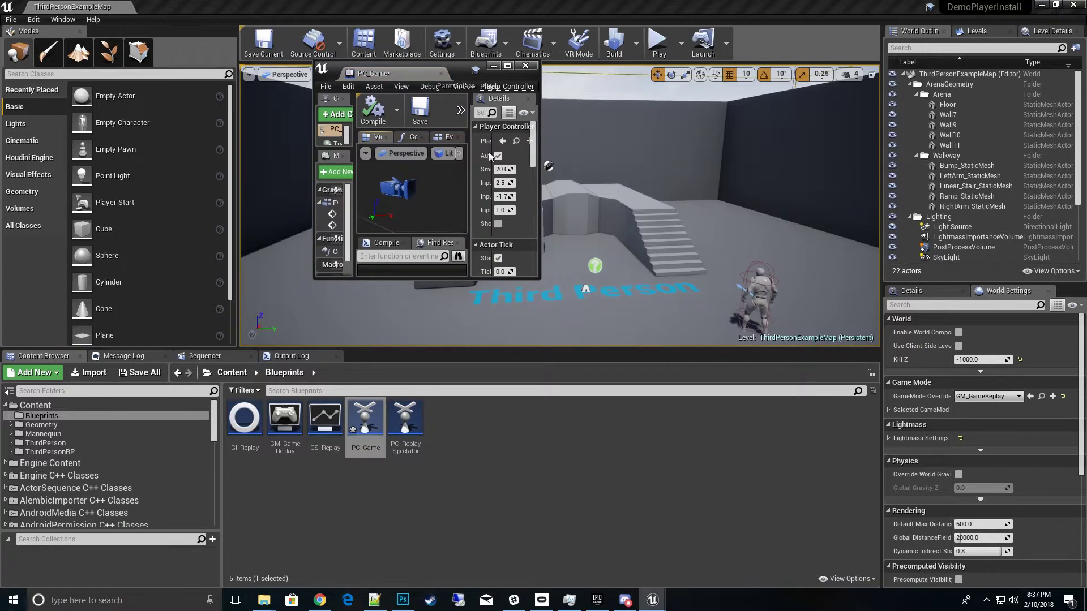
pyautogui.moveTo(371, 73); pyautogui.dragTo(187, 7)
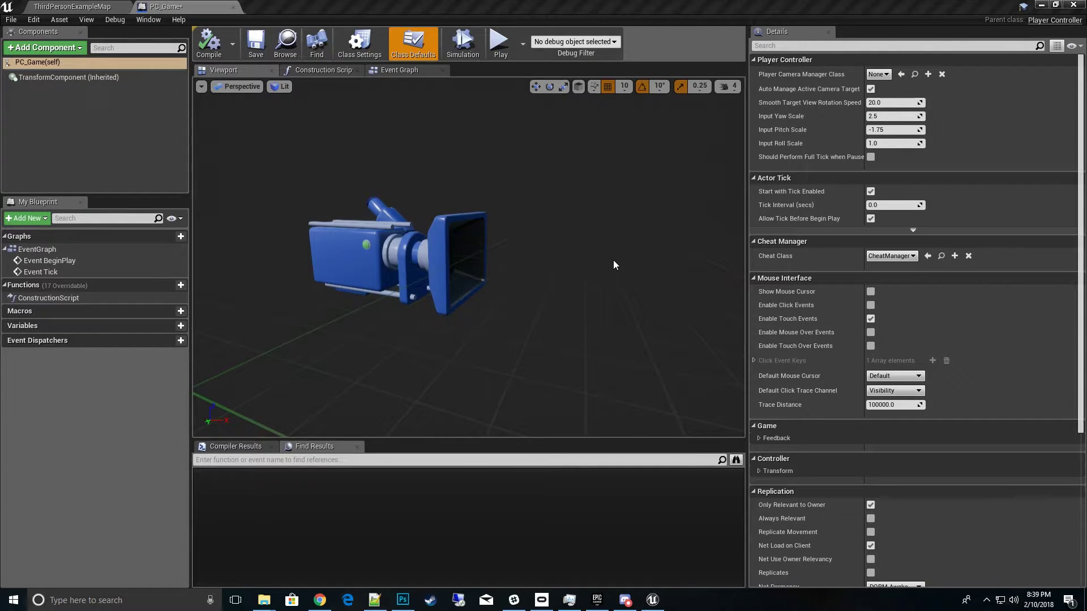